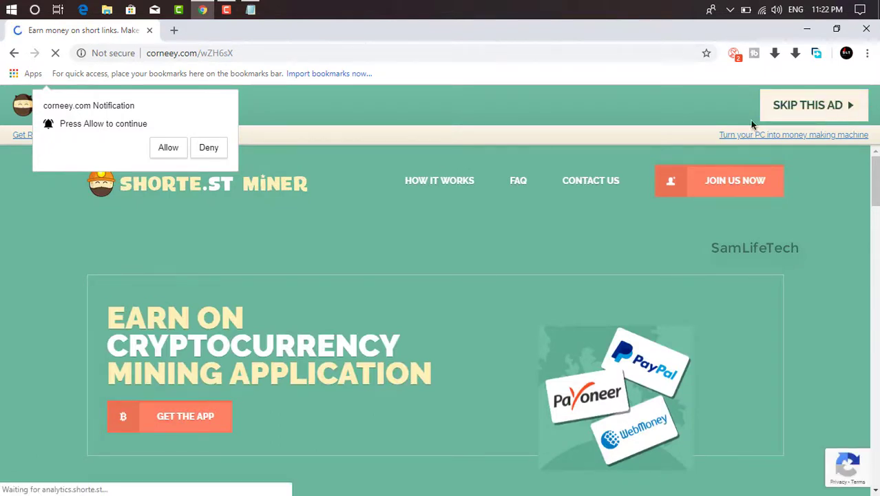
Skip the ad and open the contributor sign-up form on submit.shutterstock.com
left_click(819, 115)
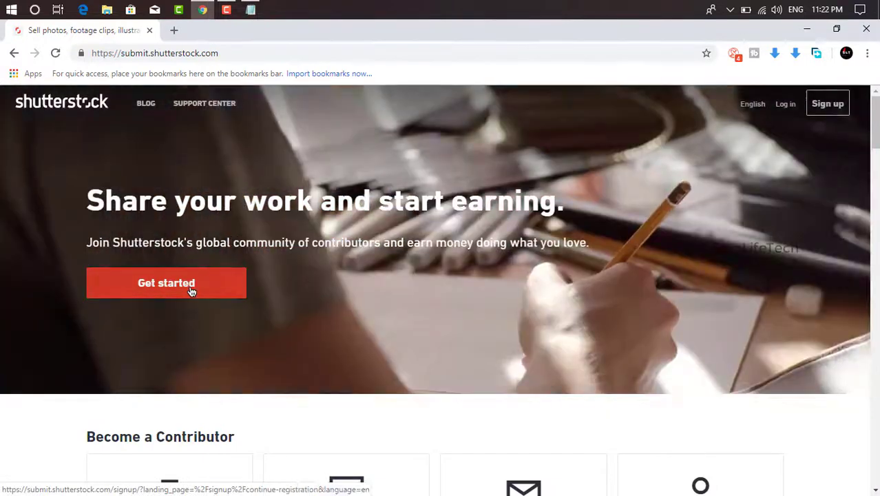
left_click(191, 292)
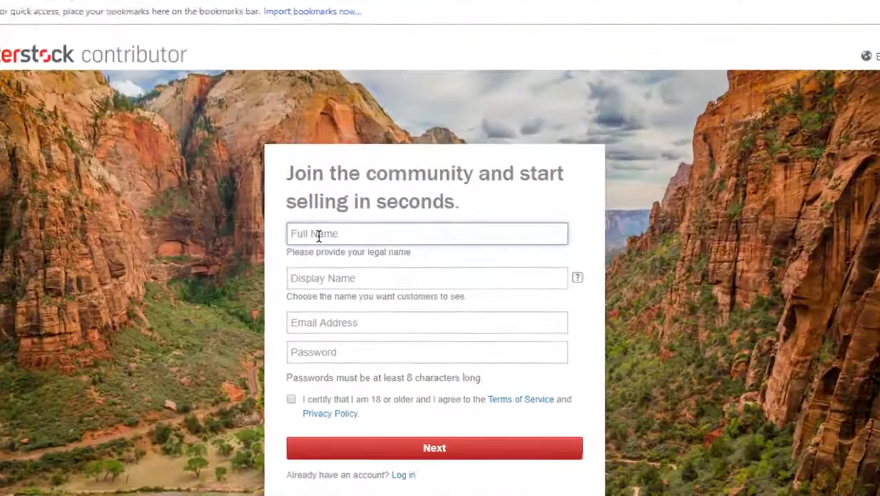
Autofill the full name and e-mail, enter an account password, and try submitting
left_click(333, 269)
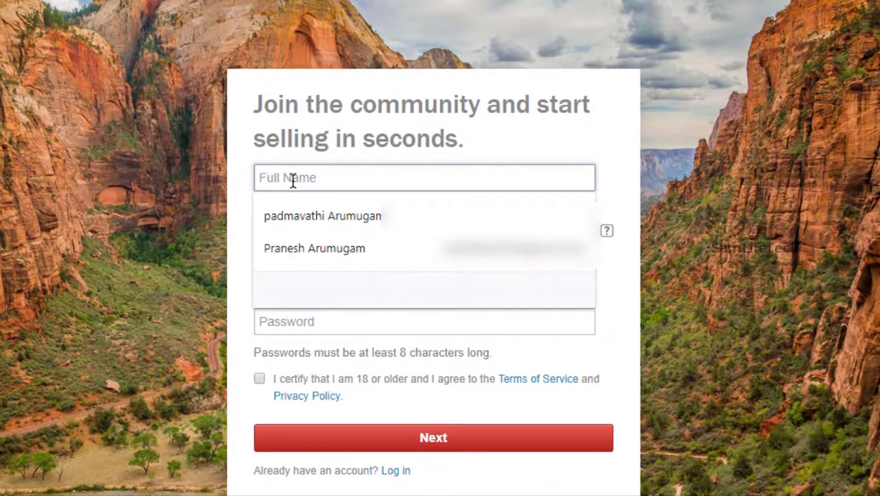
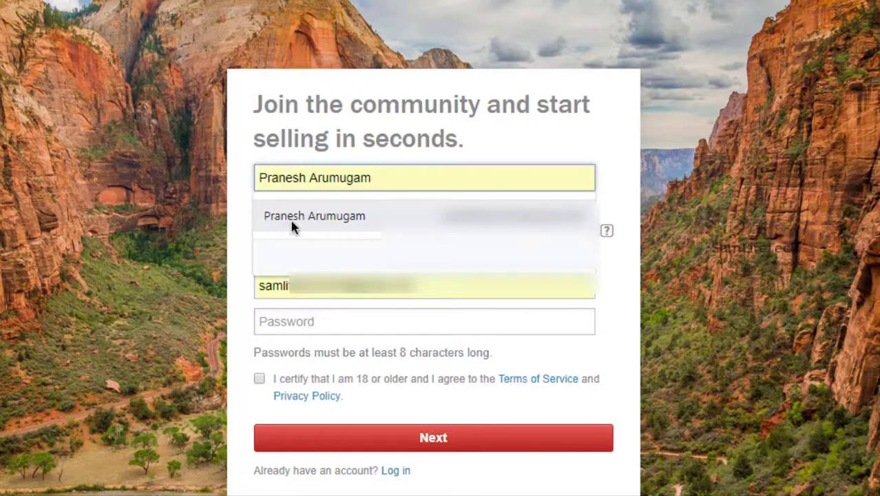
left_click(292, 222)
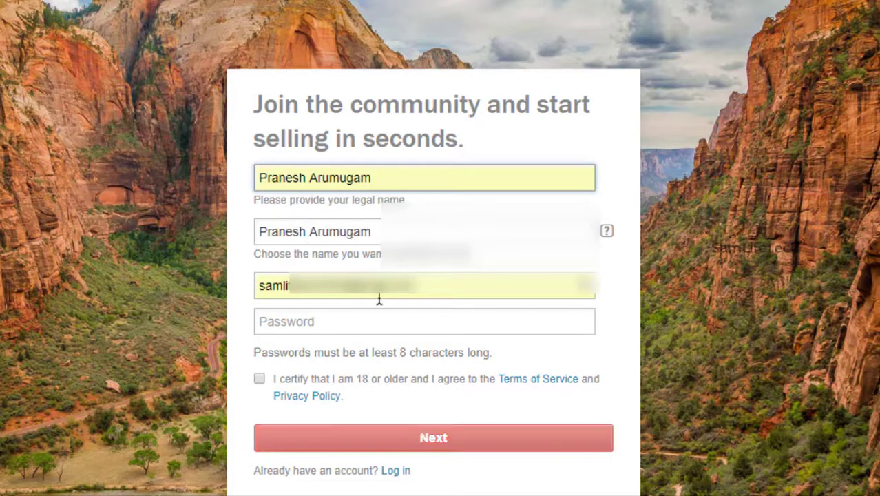
left_click(355, 322)
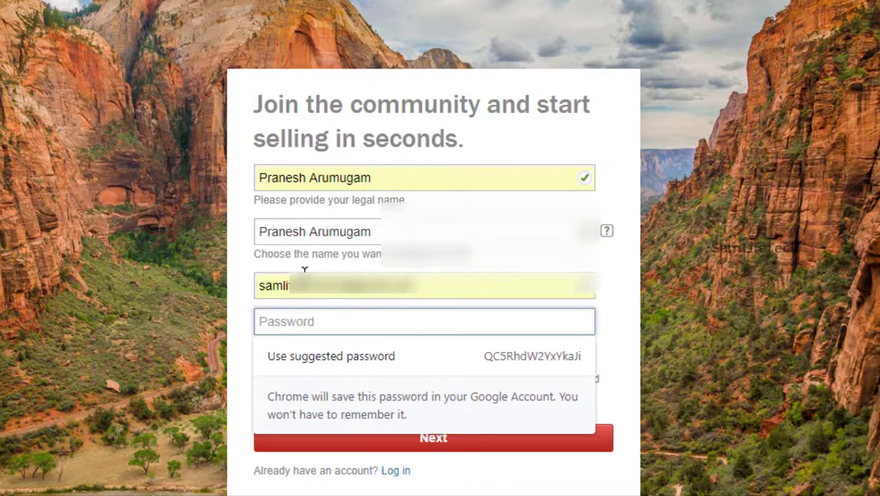
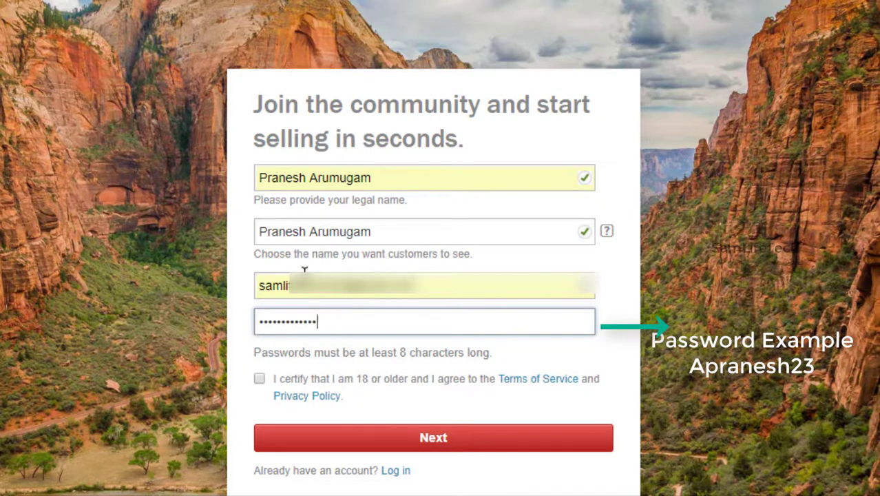
left_click(406, 448)
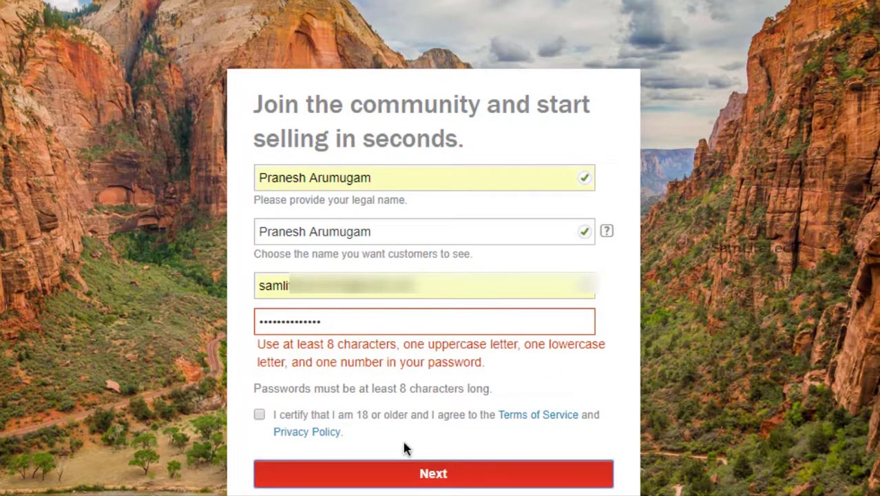
Add a number to the password, tick the age and terms certification, and submit
left_click(355, 315)
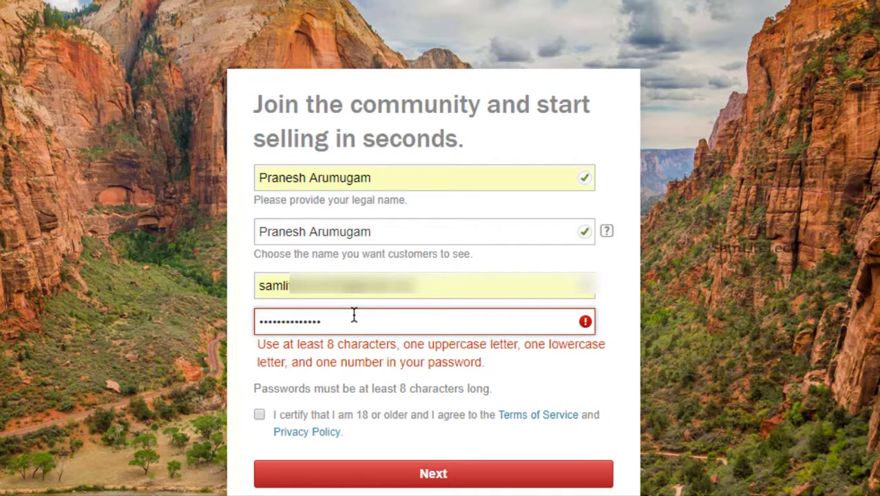
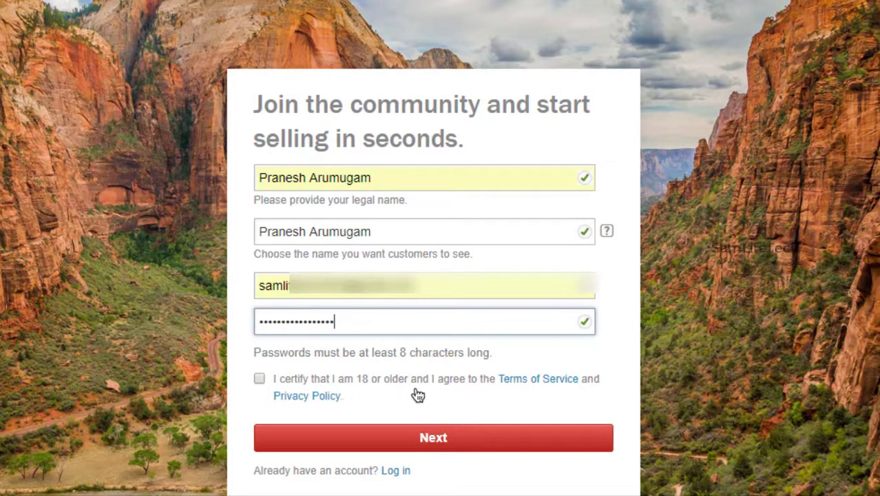
left_click(259, 379)
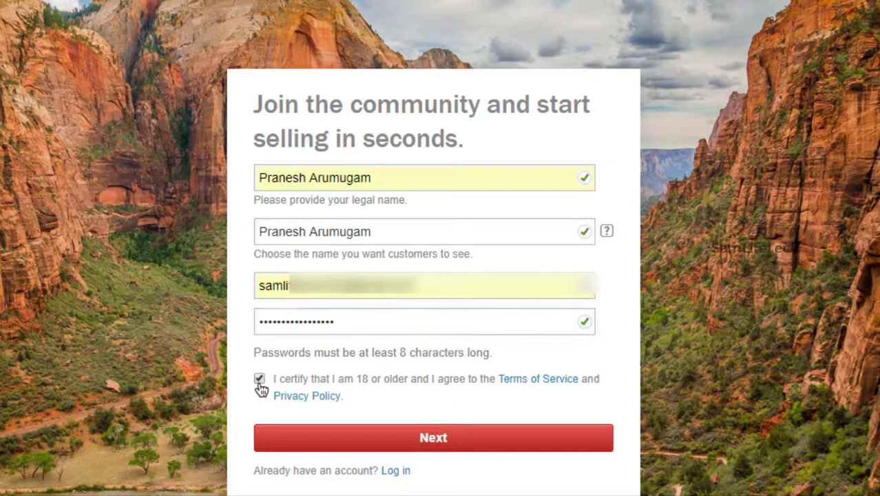
left_click(391, 449)
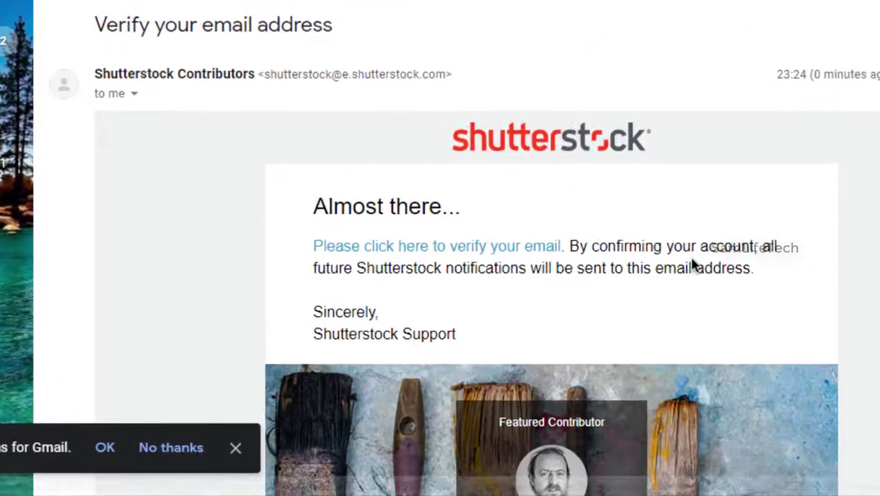
Click the verification link in Shutterstock's 'Verify your email address' message
scroll(728, 255, "down", 4)
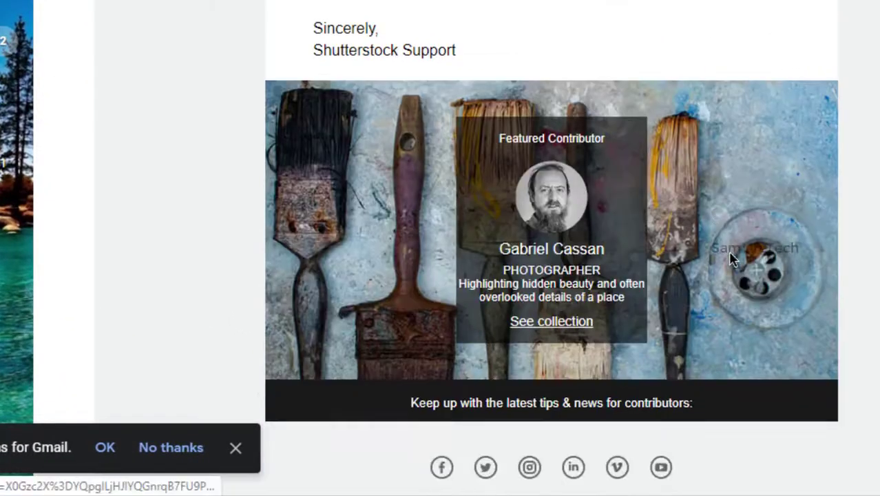
scroll(729, 258, "down", 5)
scroll(730, 257, "up", 8)
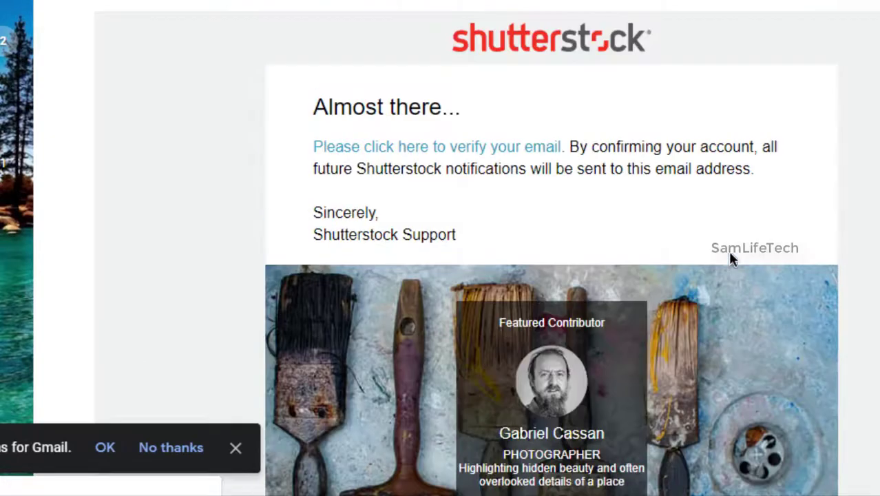
scroll(409, 186, "up", 1)
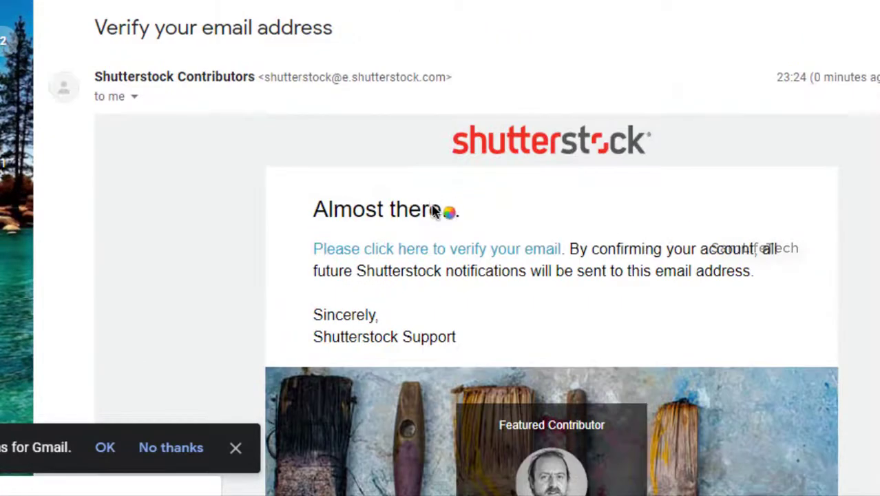
left_click(466, 252)
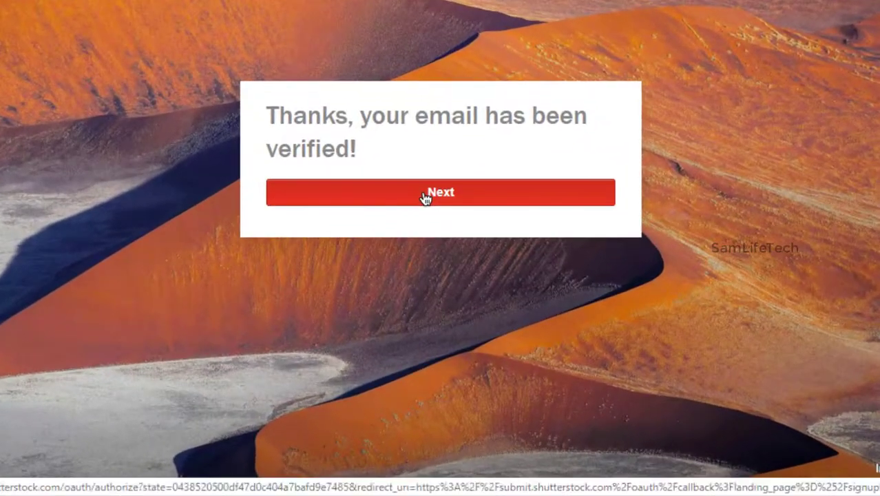
Continue past e-mail confirmation and set the residential address country to India
left_click(424, 196)
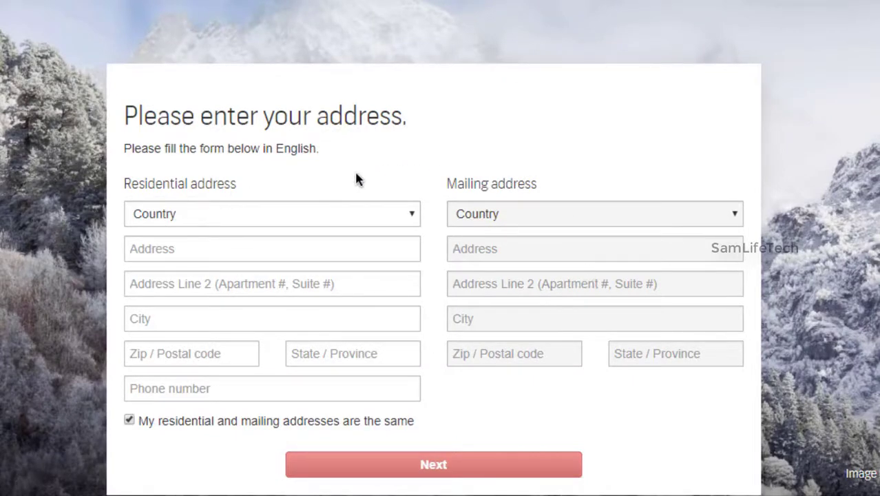
left_click(314, 219)
type("anti")
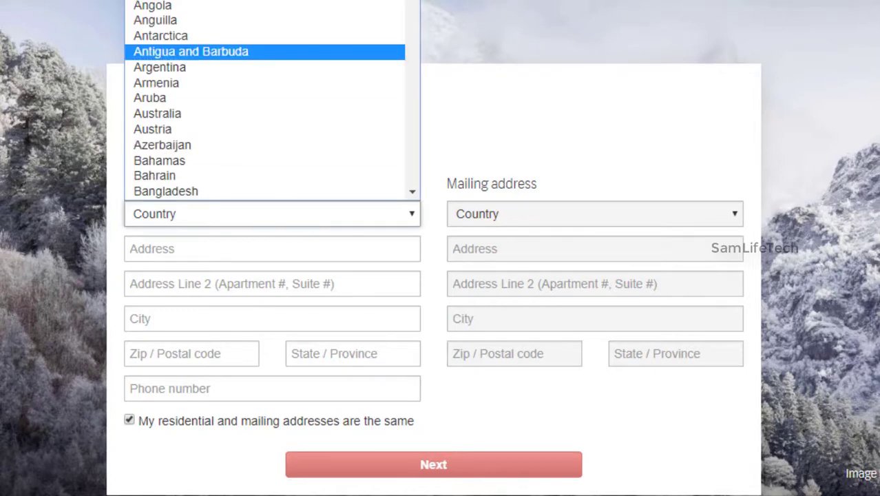
scroll(406, 35, "down", 20)
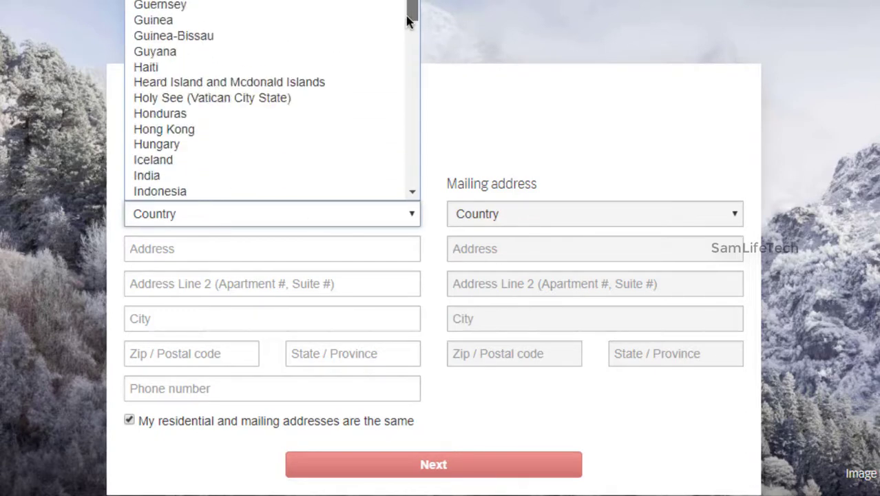
scroll(407, 34, "down", 1)
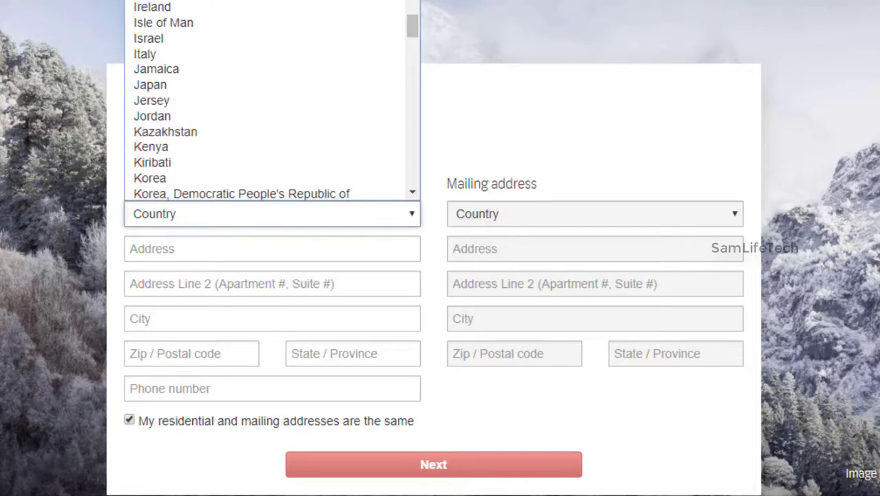
type("india")
key("Return")
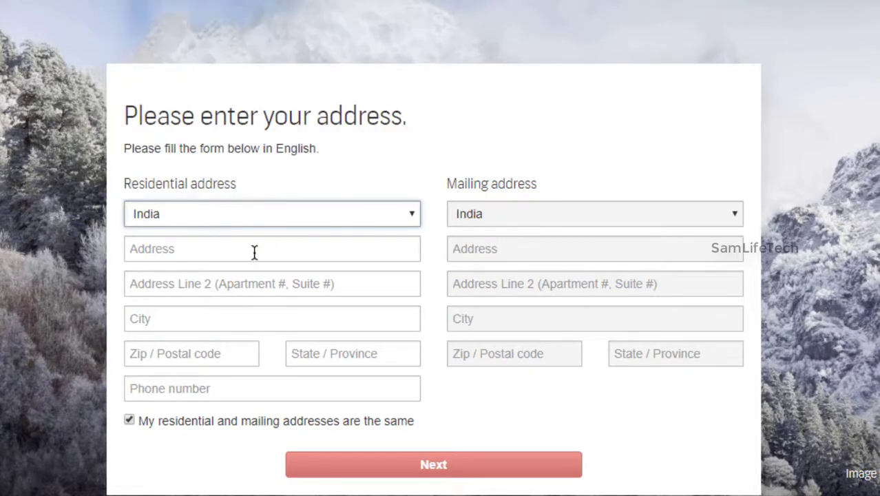
Autofill the saved street address, check city, postal code and phone, and submit
left_click(254, 248)
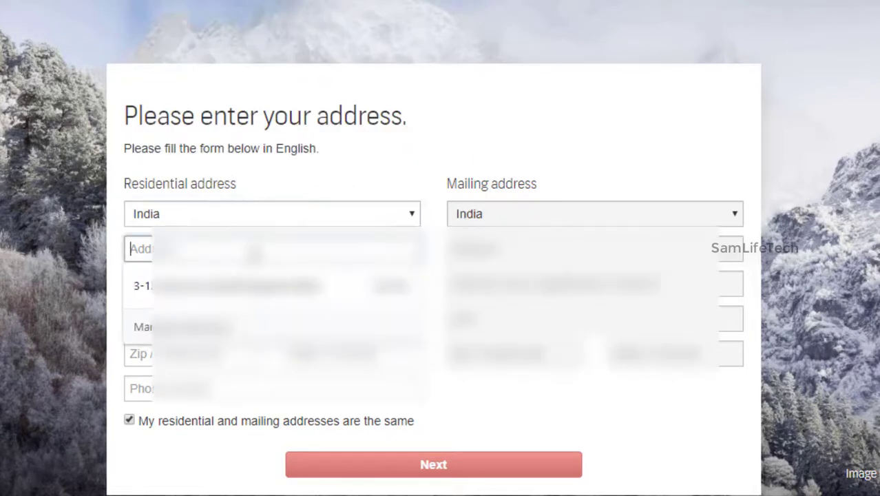
left_click(252, 285)
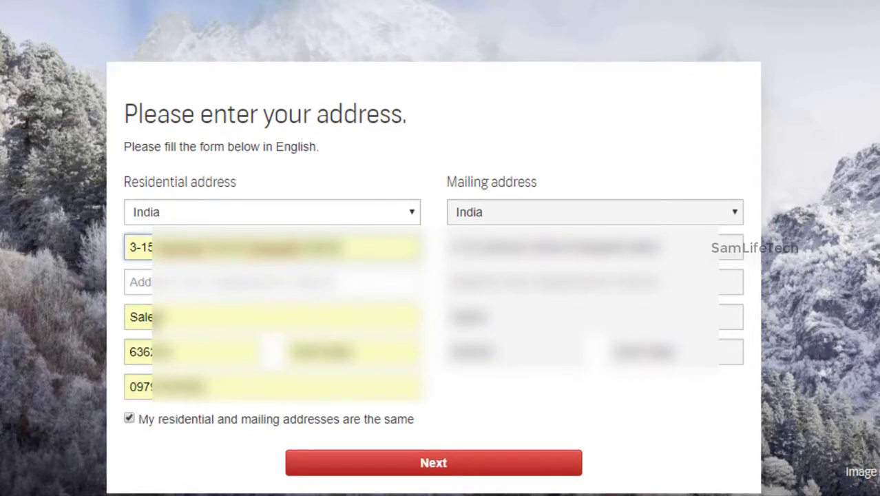
left_click(137, 319)
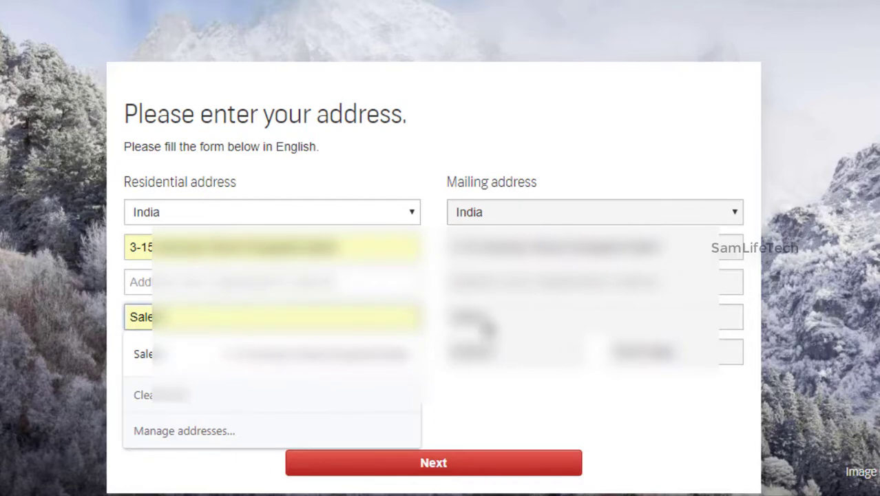
key("Down")
key("Return")
left_click(138, 351)
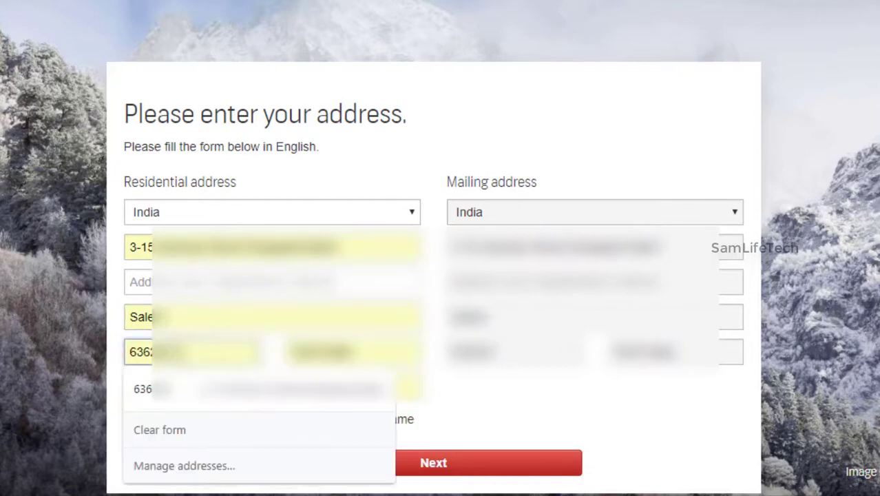
left_click(323, 387)
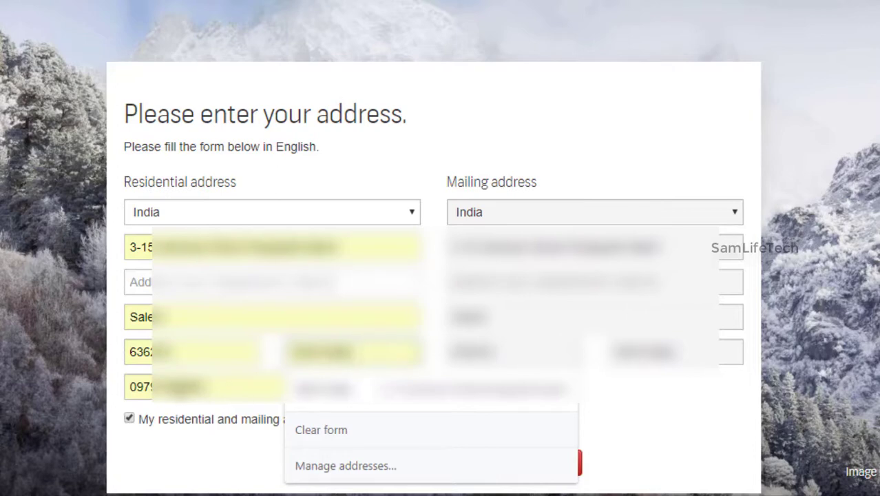
left_click(176, 387)
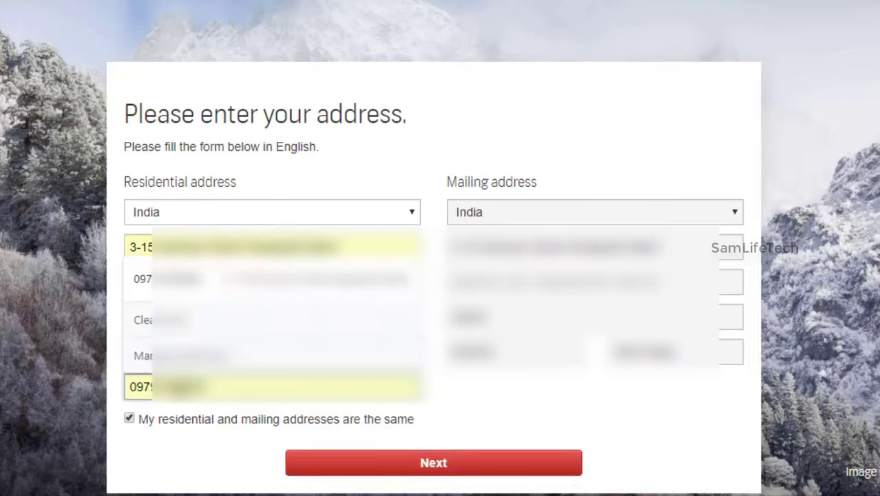
left_click(442, 474)
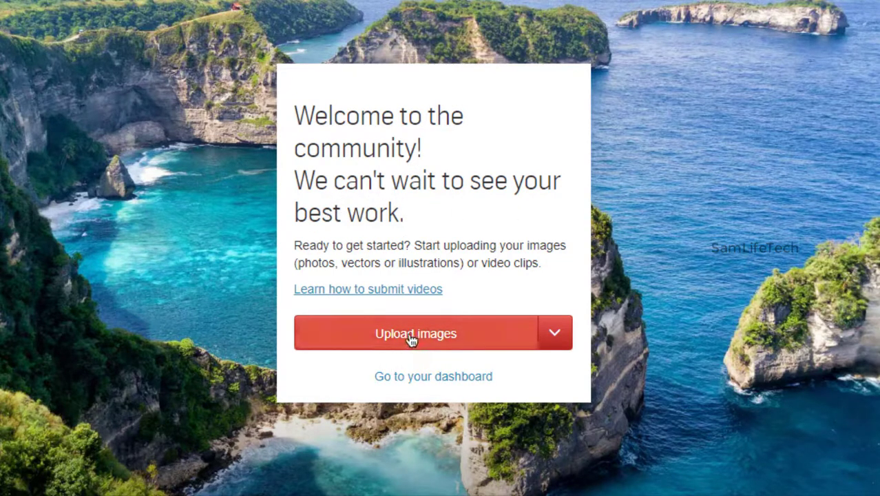
Open the Contributor Dashboard showing US$ 0.00 earnings and close the verification tab
left_click(433, 378)
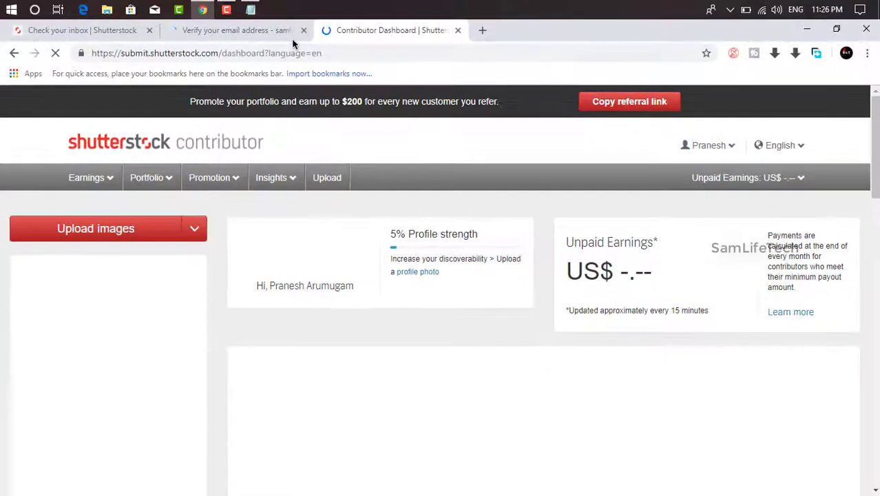
left_click(304, 31)
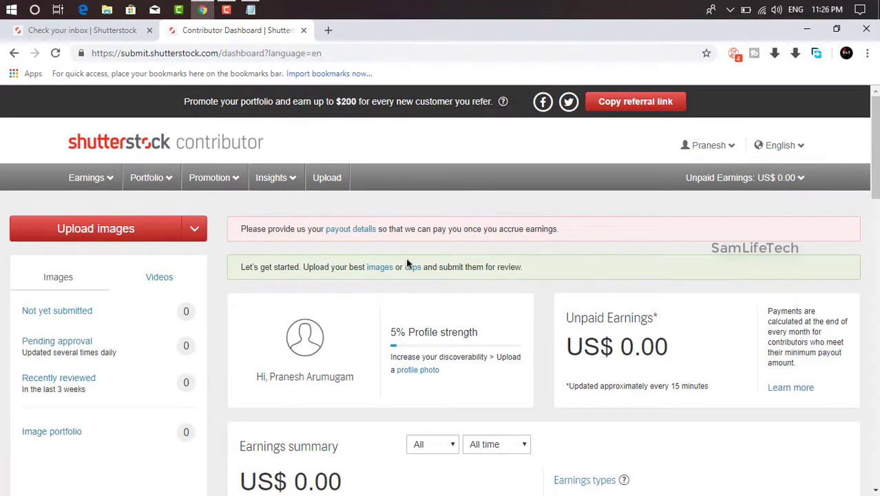
scroll(515, 355, "down", 3)
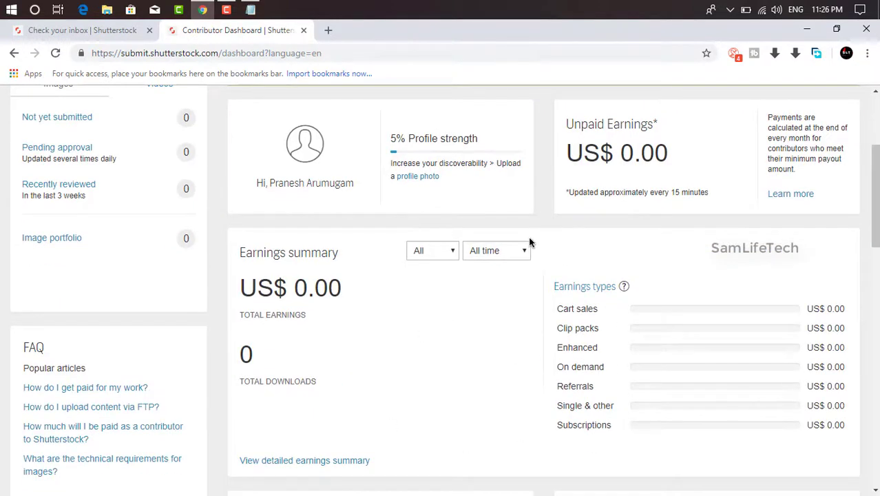
scroll(447, 340, "up", 3)
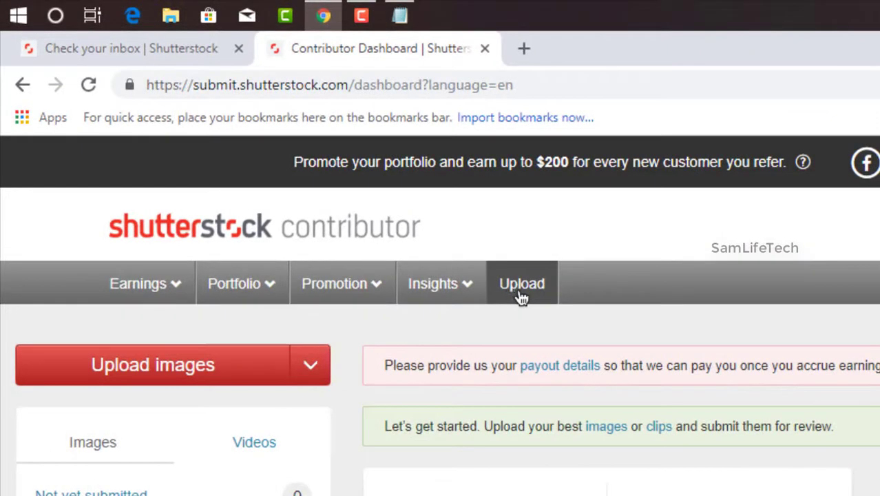
Go to the Upload Your Content page and dismiss its welcome guidance with Got It!
left_click(515, 292)
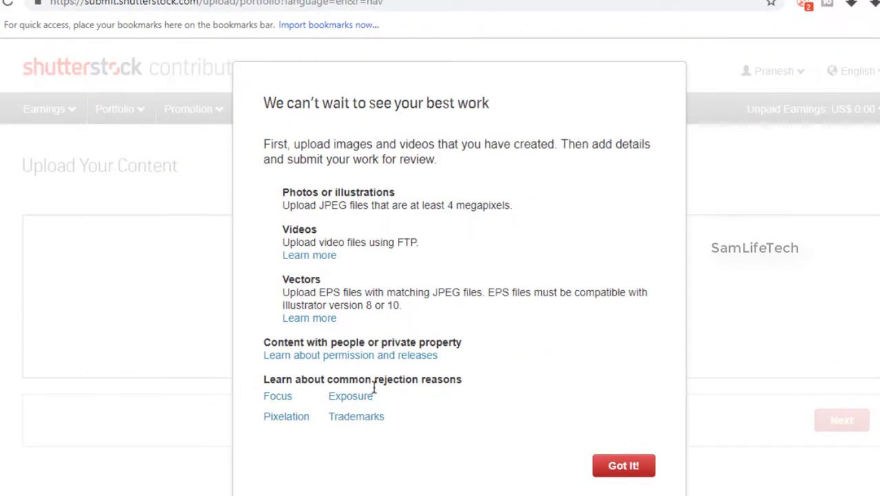
left_click(626, 467)
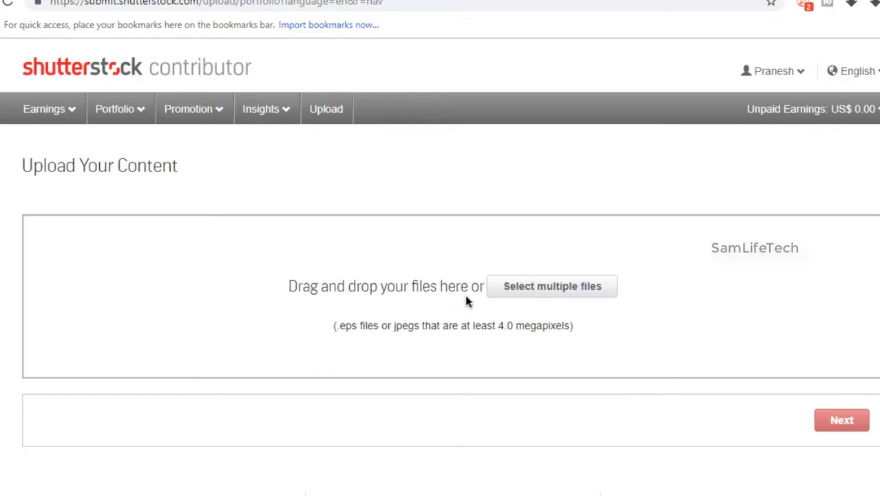
Upload the portrait photo from the Desktop and wait for its thumbnail to appear
left_click(543, 293)
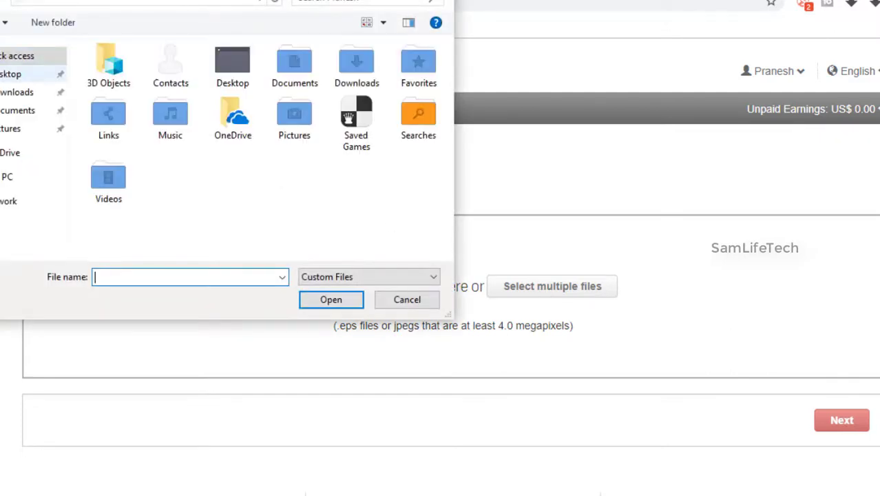
left_click(3, 75)
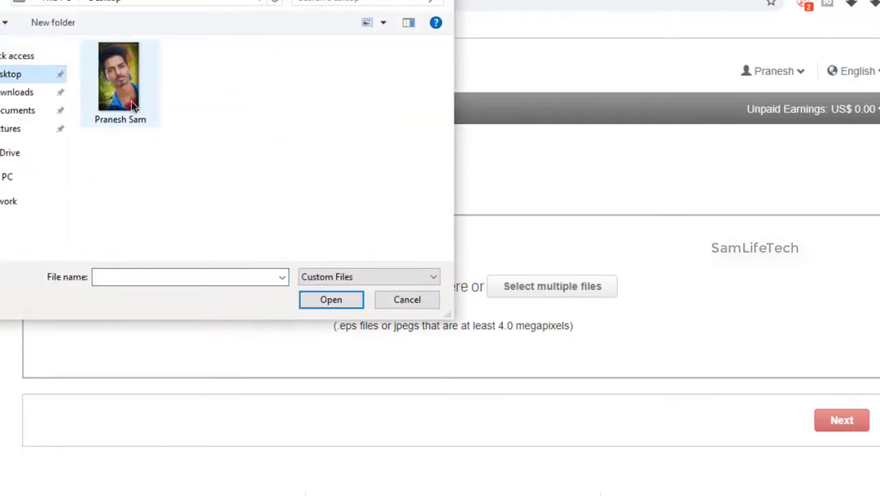
left_click(131, 89)
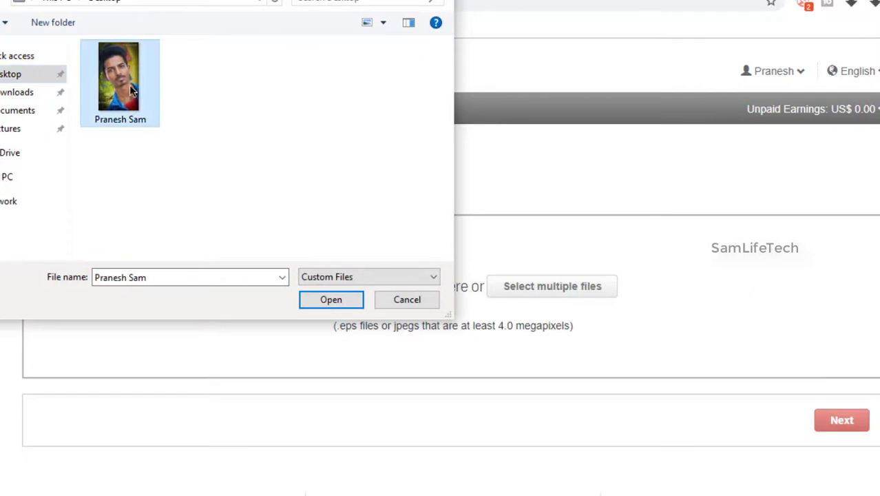
left_click(331, 303)
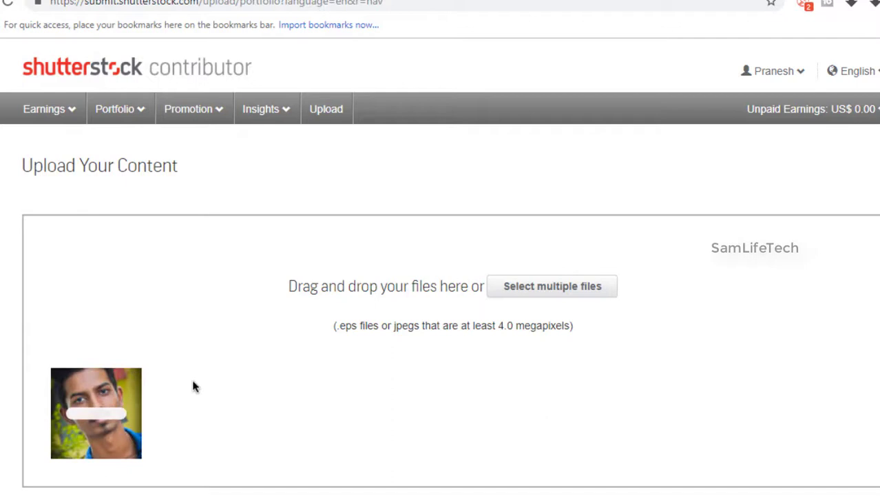
mouse_move(79, 419)
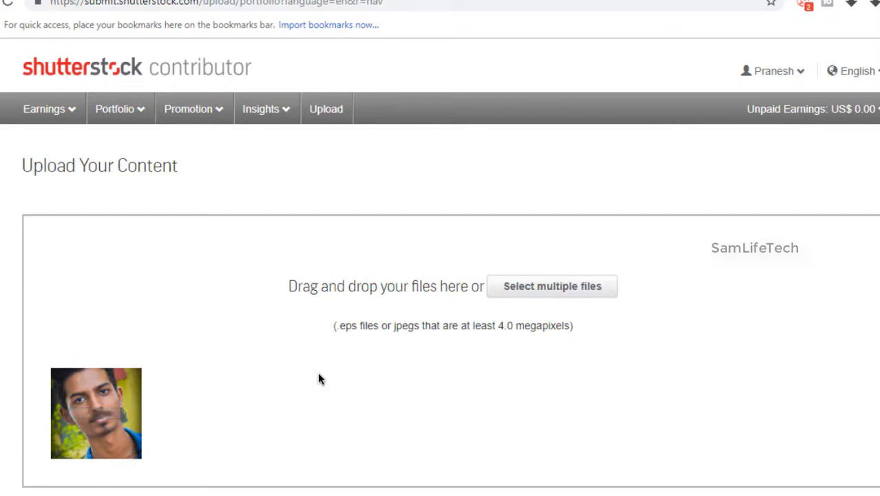
scroll(320, 378, "down", 3)
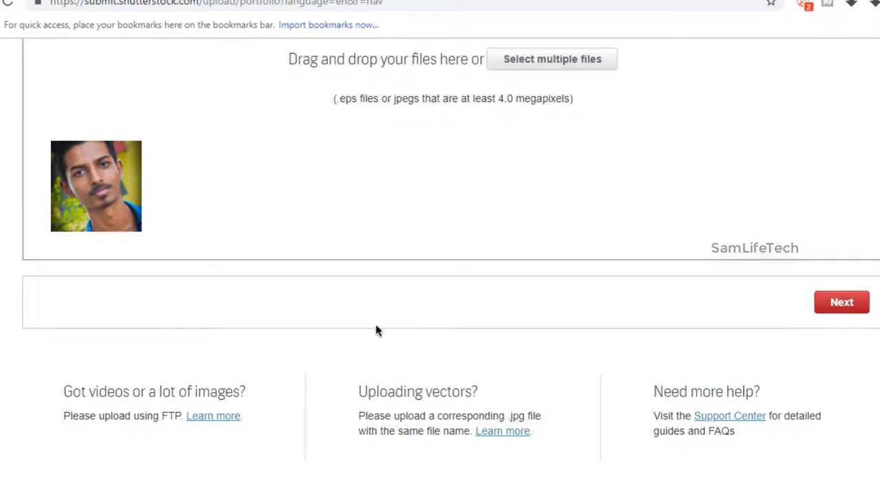
scroll(379, 328, "up", 2)
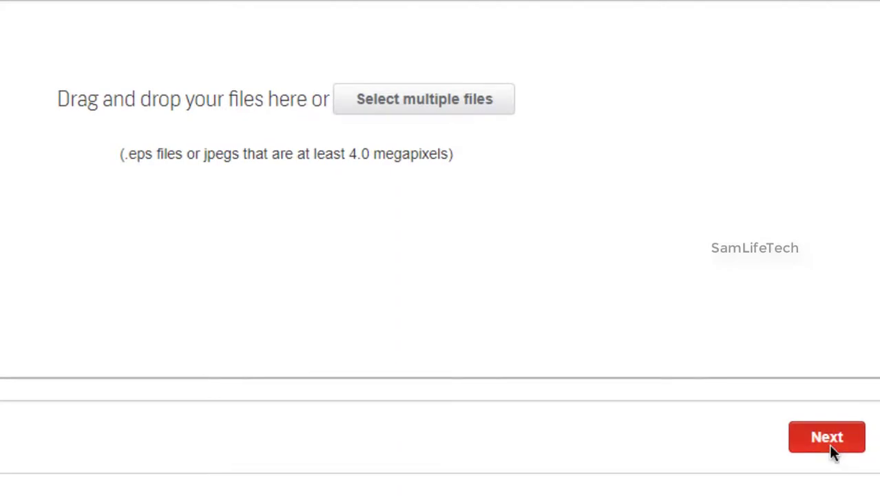
Proceed to Submit content and select the uploaded photo to open its details form
left_click(830, 446)
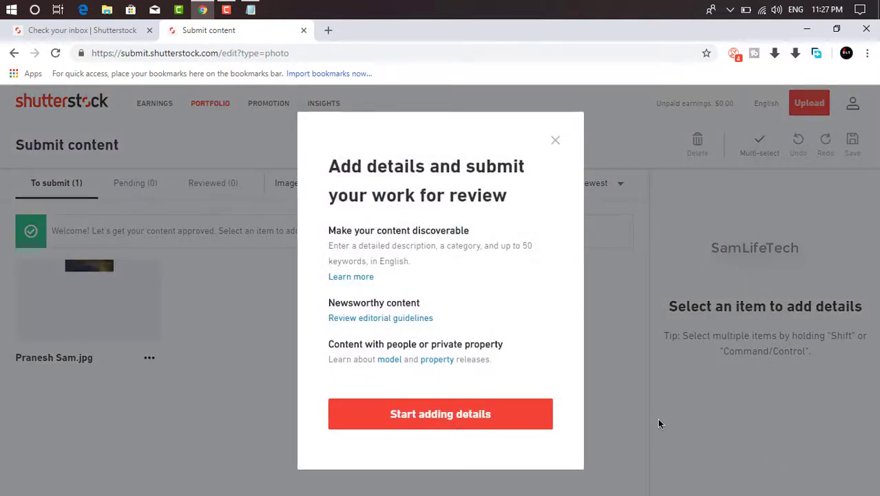
left_click(441, 417)
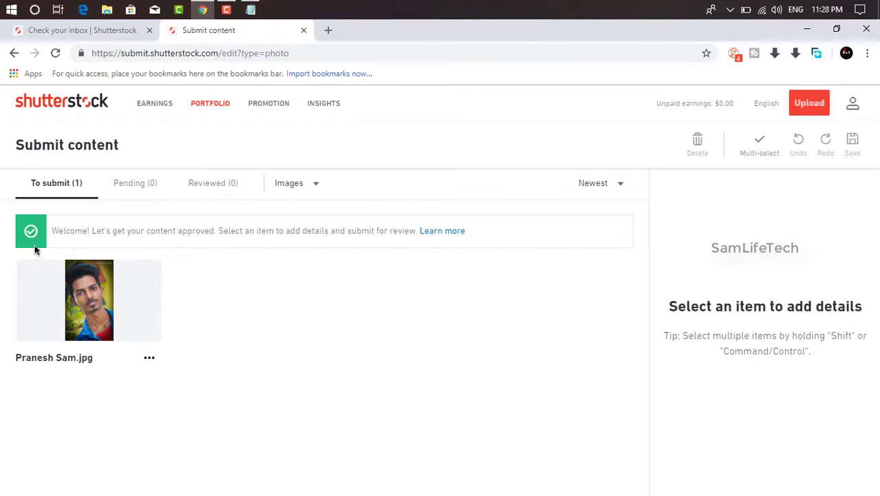
mouse_move(31, 271)
left_click(33, 279)
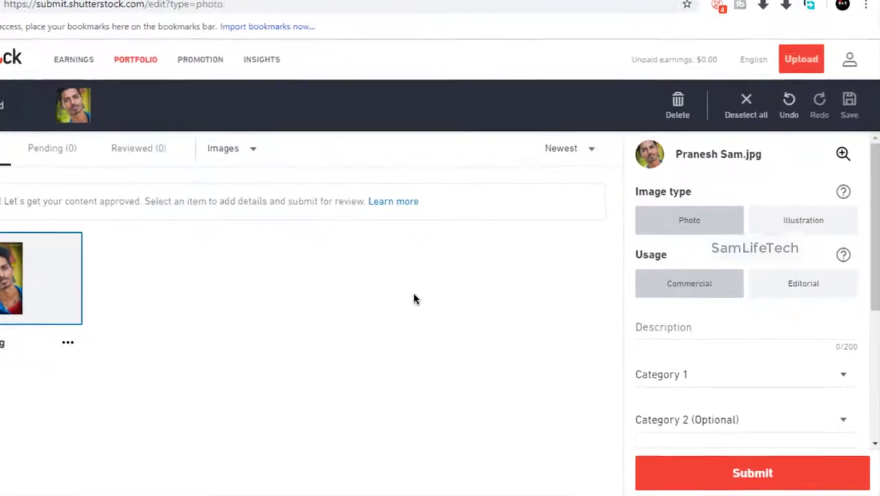
Enter the person's name as description and set Category 1 and Category 2 to People
left_click(673, 326)
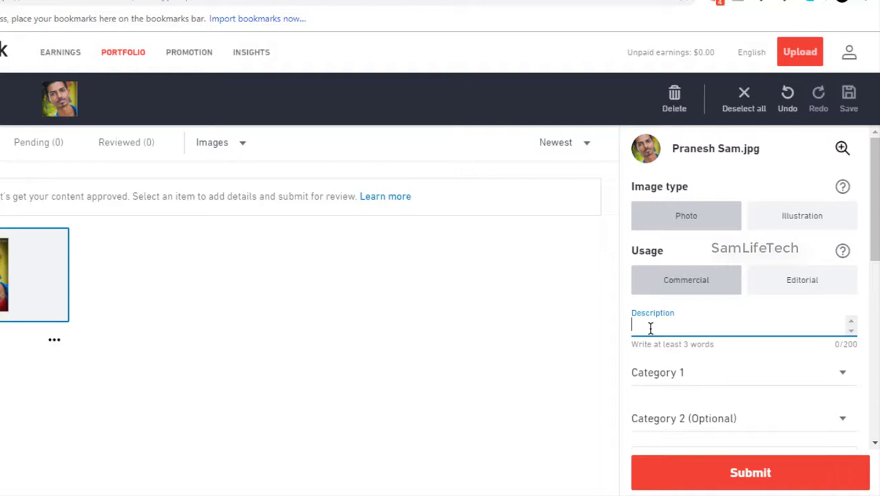
left_click(668, 382)
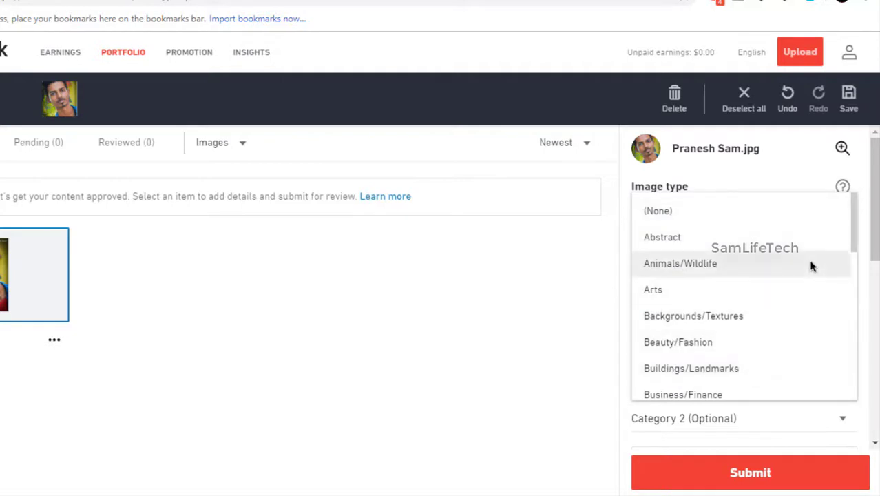
left_click_drag(854, 226, 854, 358)
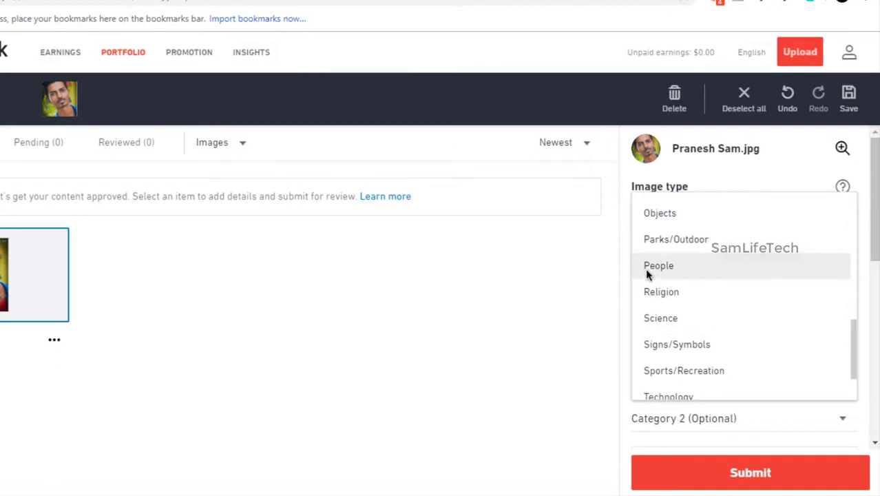
left_click(662, 276)
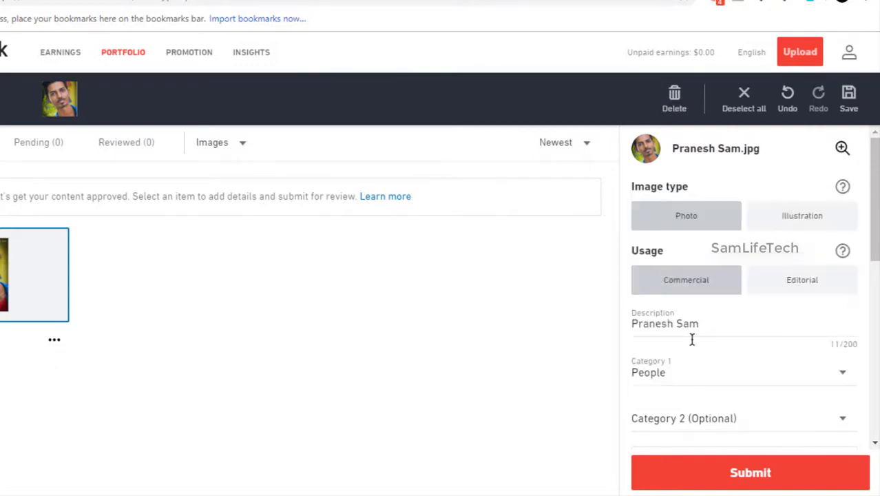
left_click(680, 419)
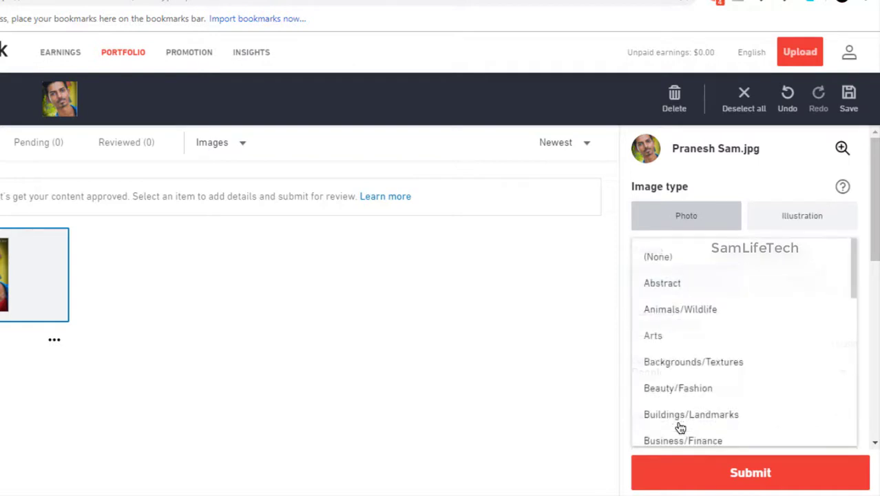
left_click_drag(854, 275, 852, 410)
left_click(648, 297)
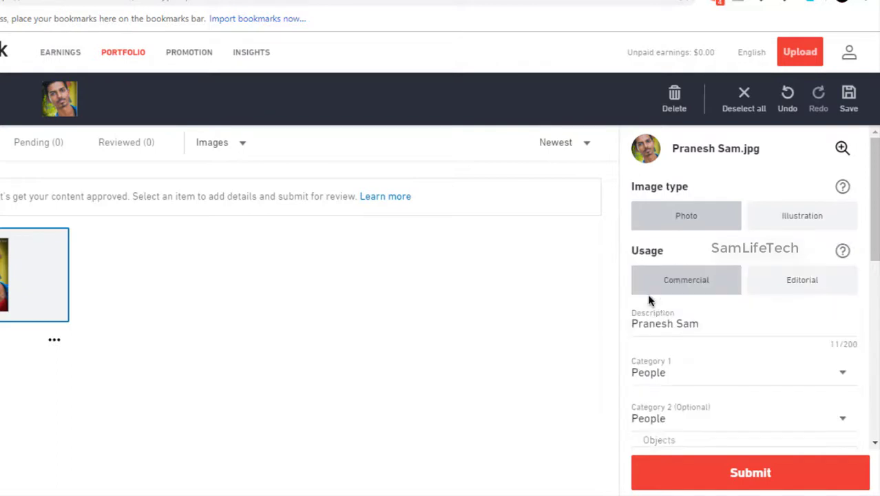
left_click_drag(872, 210, 876, 320)
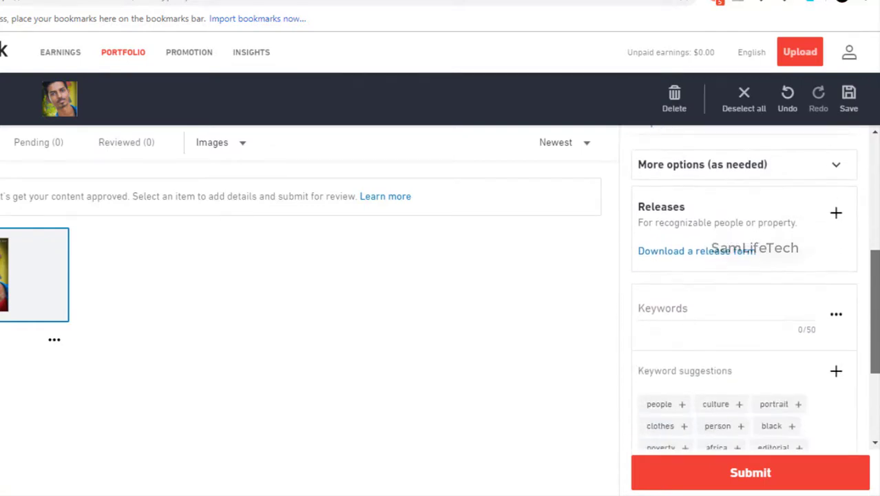
Type a name-based keyword and add it to the photo's keywords
left_click(663, 309)
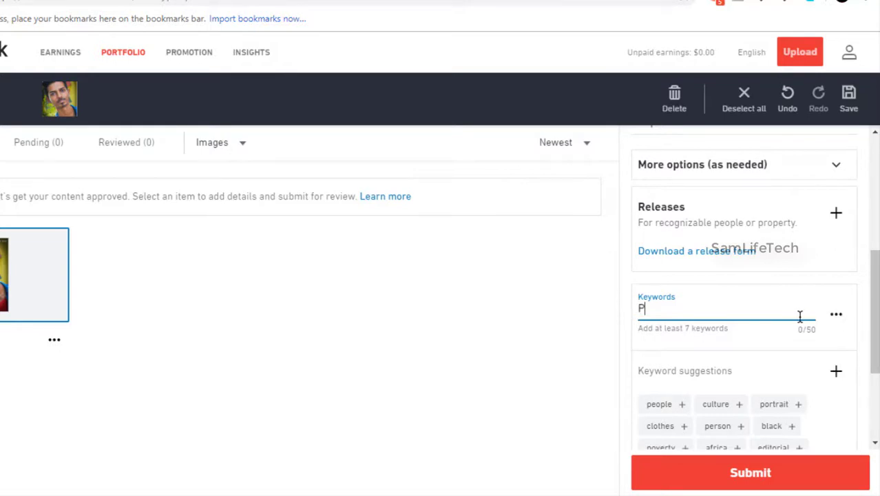
type("ranesh")
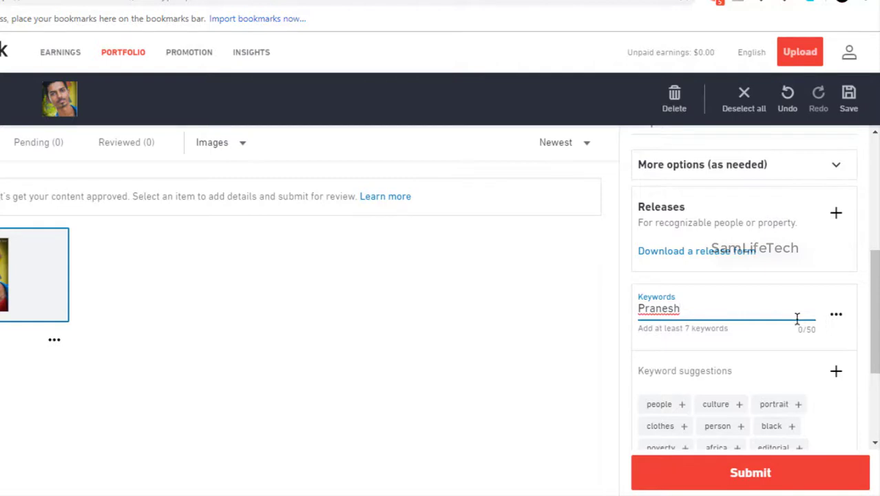
left_click(702, 376)
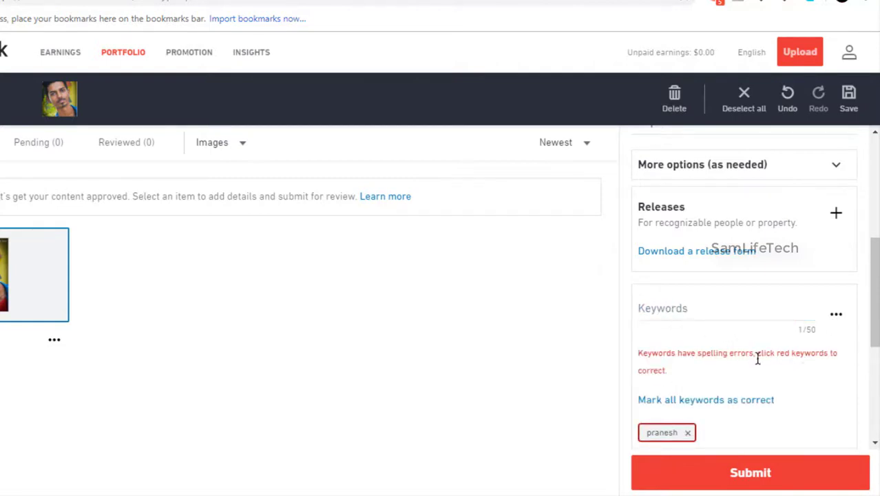
scroll(752, 384, "down", 3)
scroll(725, 303, "up", 3)
scroll(725, 300, "down", 2)
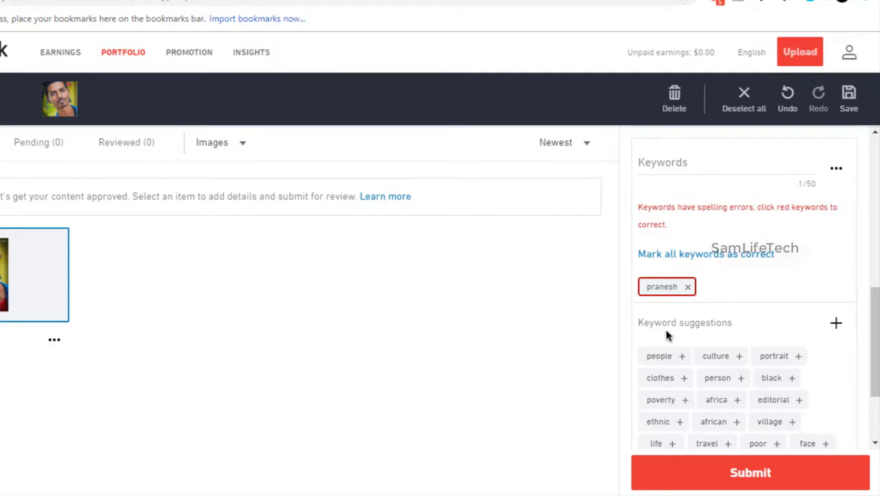
scroll(760, 351, "down", 1)
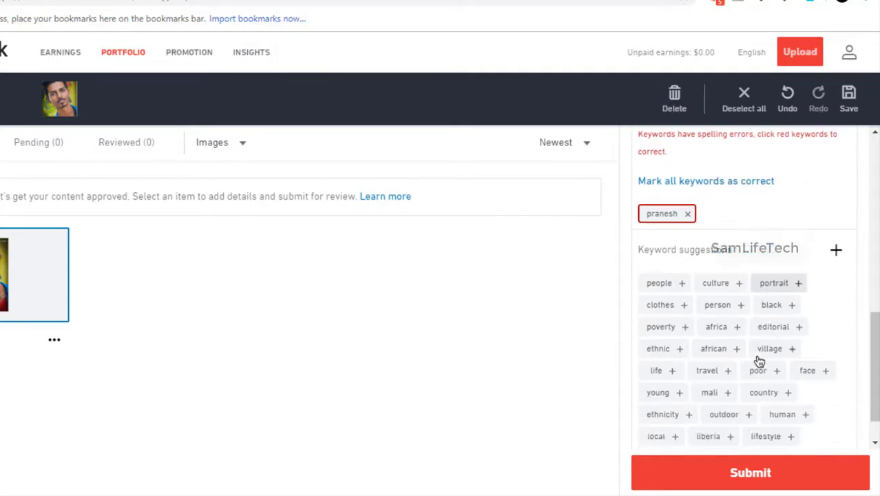
Add people, portrait, person, african, remove the misspelt name keyword, then add all suggestions
left_click(677, 290)
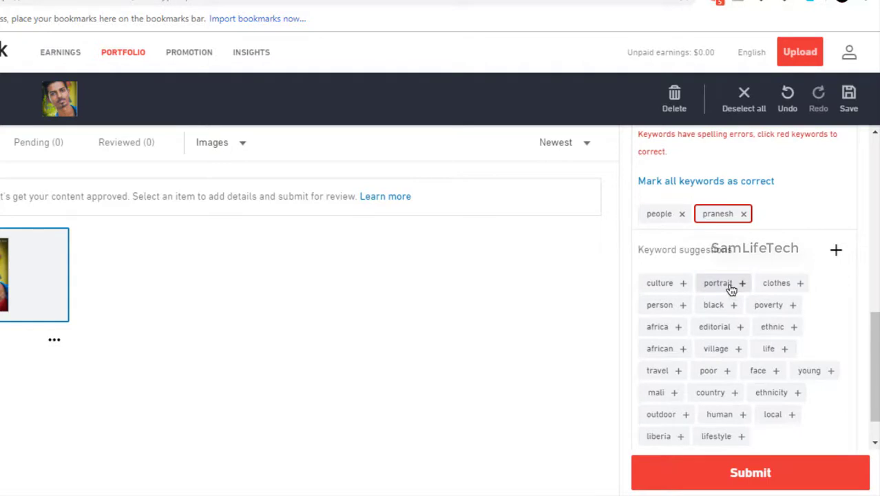
left_click(731, 289)
left_click(779, 295)
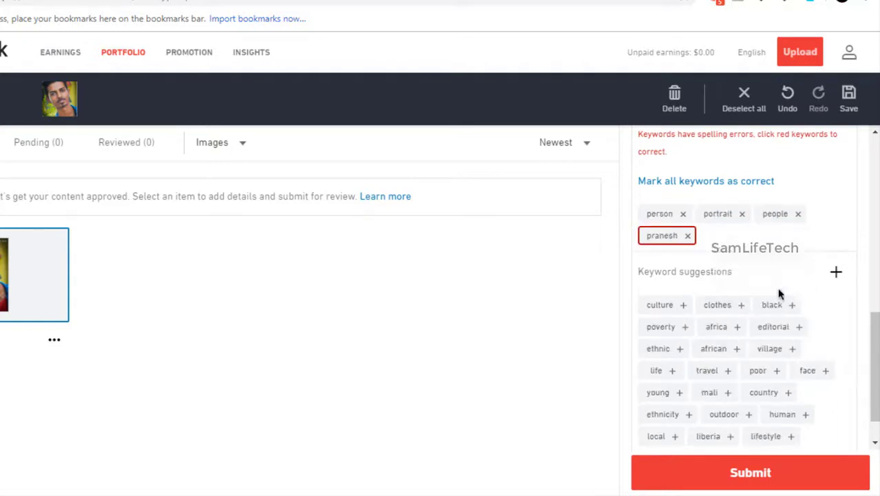
left_click(712, 349)
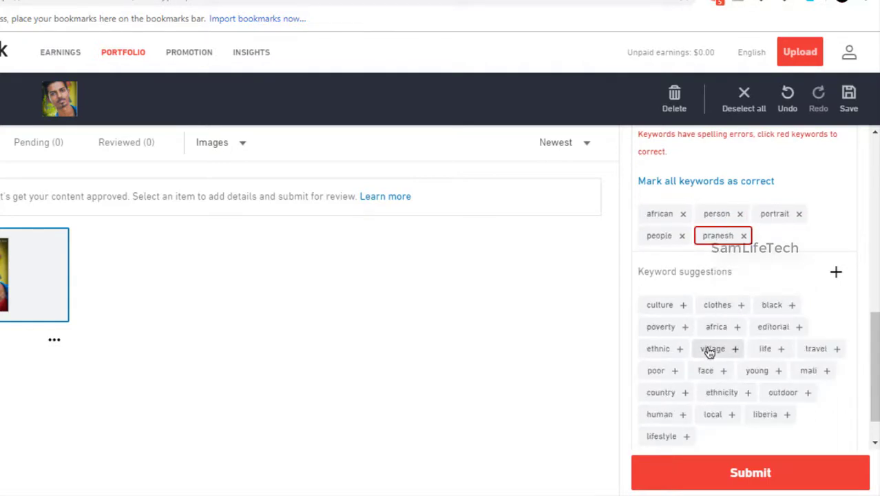
left_click(743, 236)
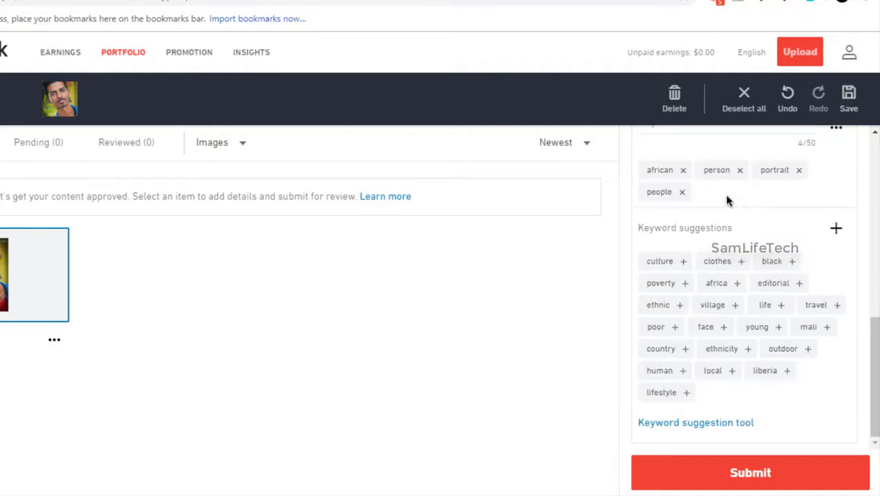
left_click(837, 229)
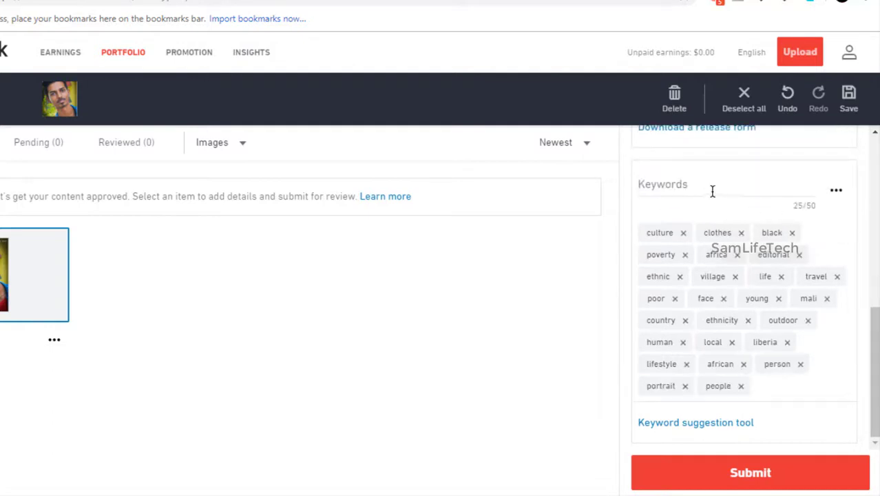
scroll(748, 245, "up", 5)
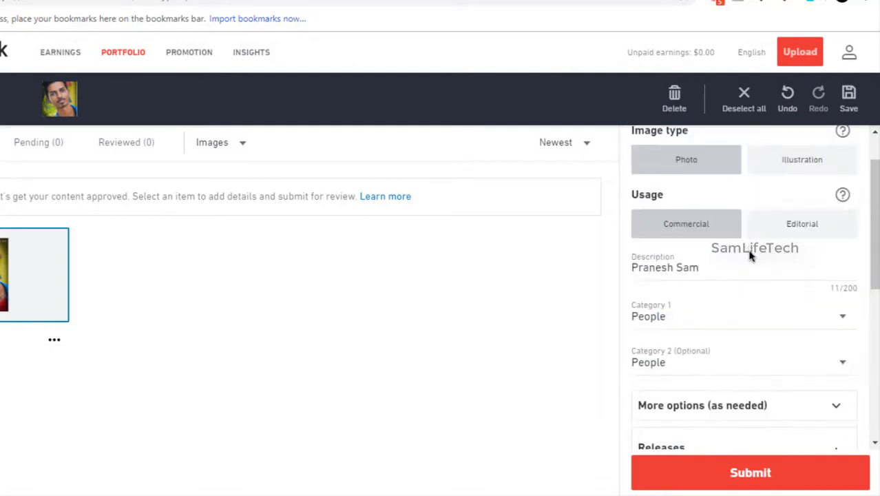
scroll(737, 330, "down", 2)
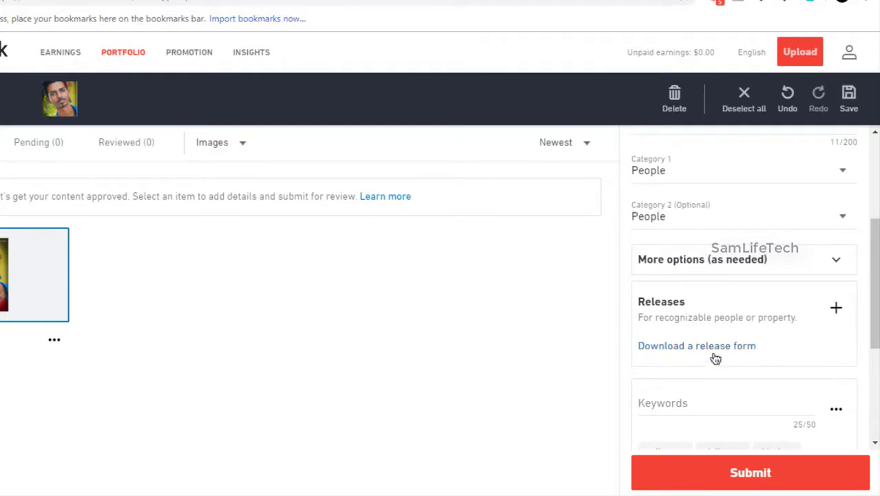
scroll(732, 390, "down", 3)
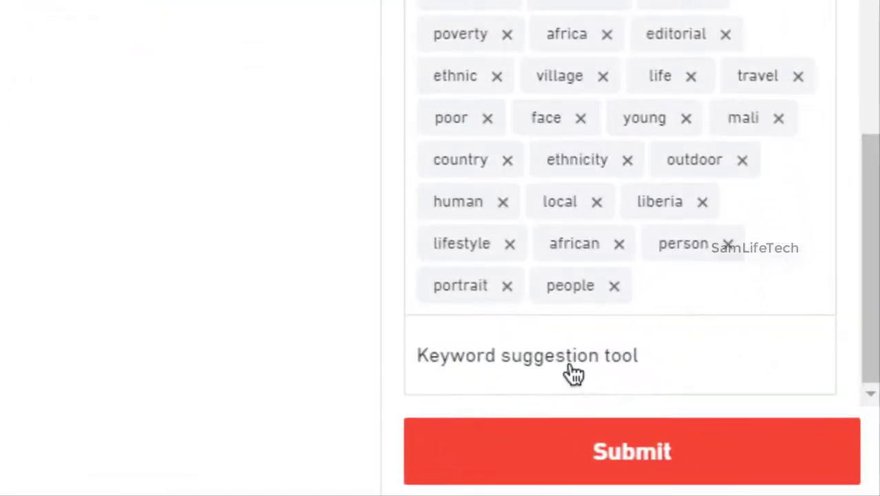
Search the keyword suggestion tool for 'pepoles' to list similar images
left_click(564, 361)
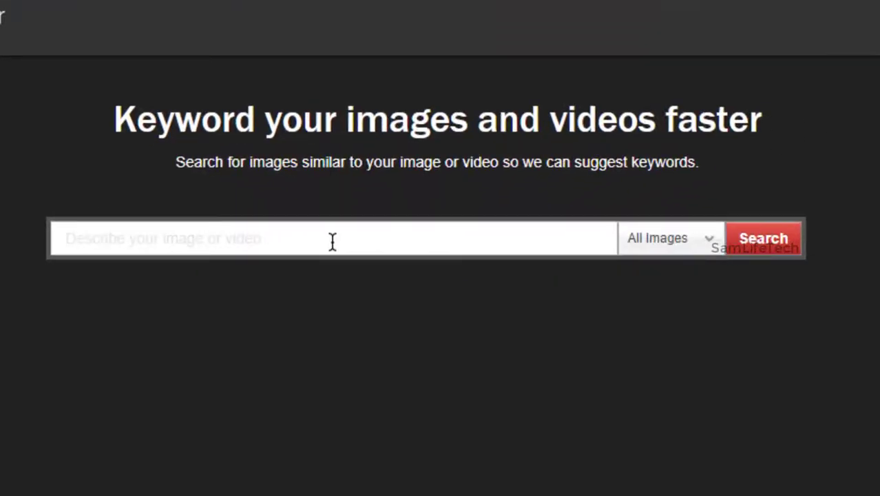
type("pe")
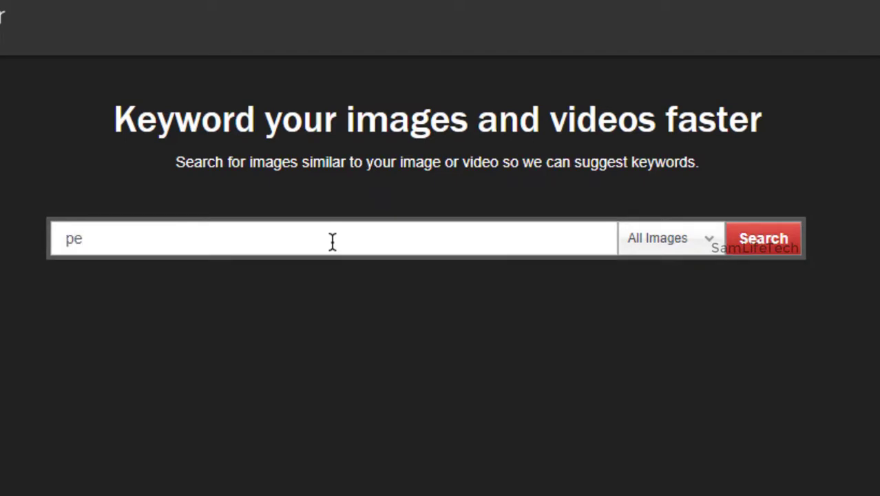
type("poles")
key("Return")
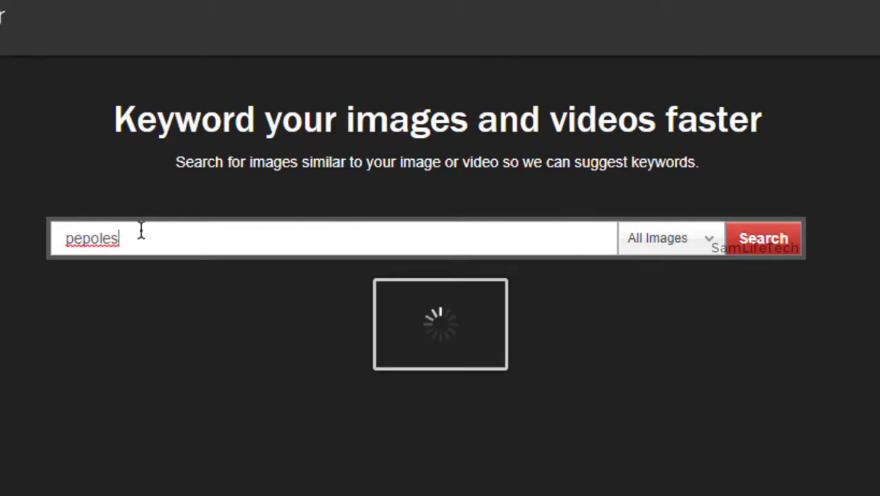
right_click(104, 232)
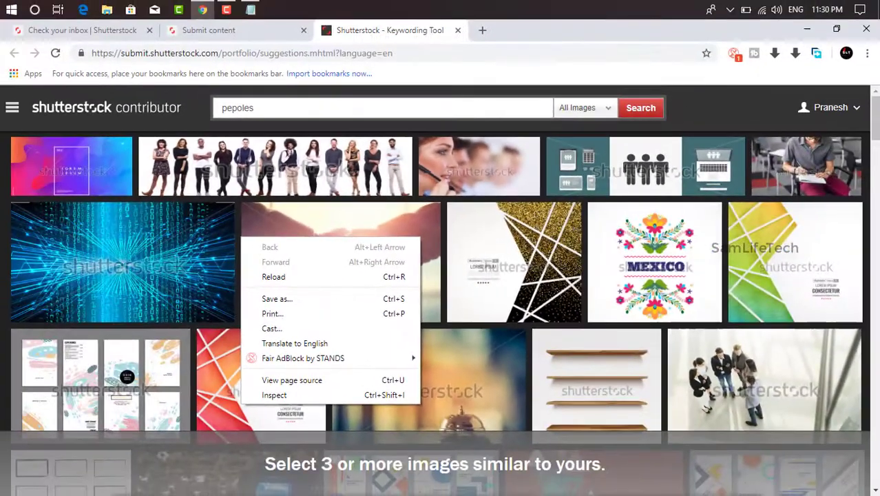
Pick the group-of-people photo as similar and generate its 25 pre-selected keywords
left_click(876, 121)
left_click_drag(876, 122, 877, 181)
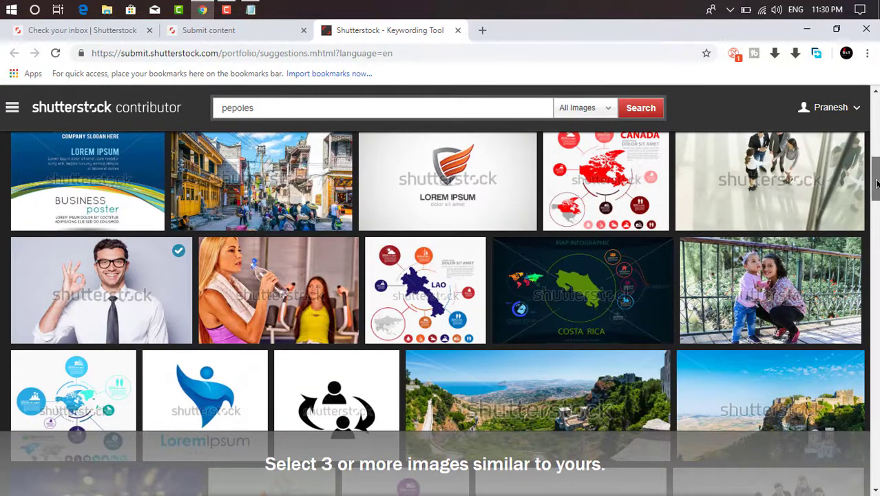
left_click_drag(875, 187, 818, 103)
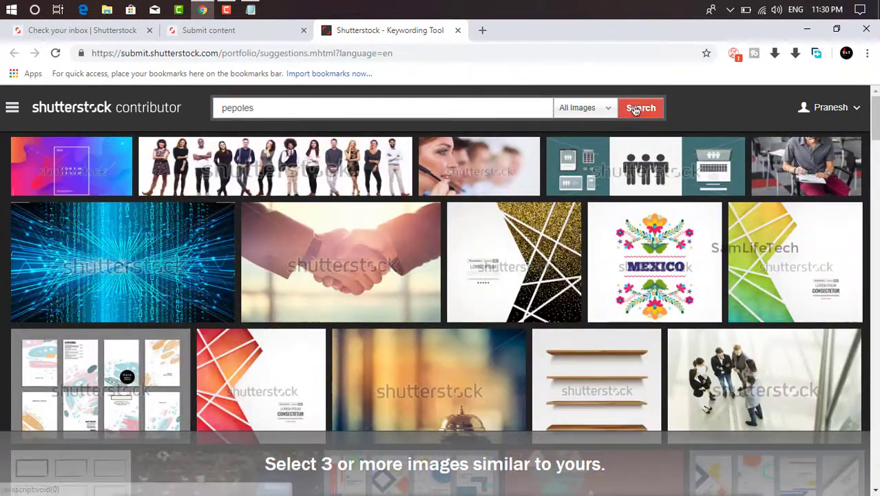
left_click(308, 162)
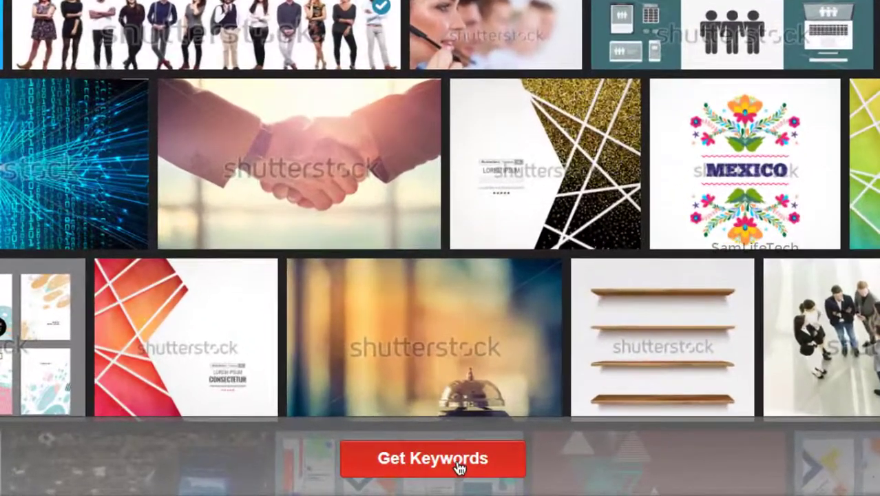
left_click(454, 478)
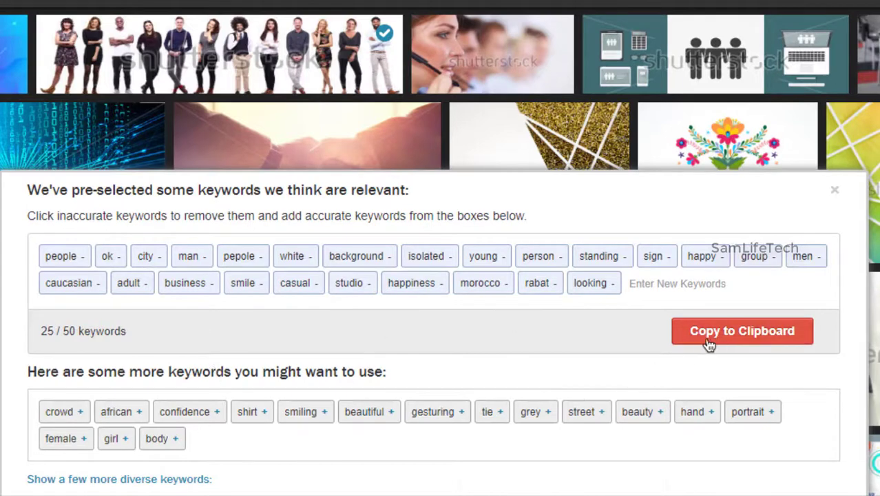
Remove person, people, city, man, pepole, studio and rabat, copy the remaining 18 keywords, and return to the submission form
left_click(541, 264)
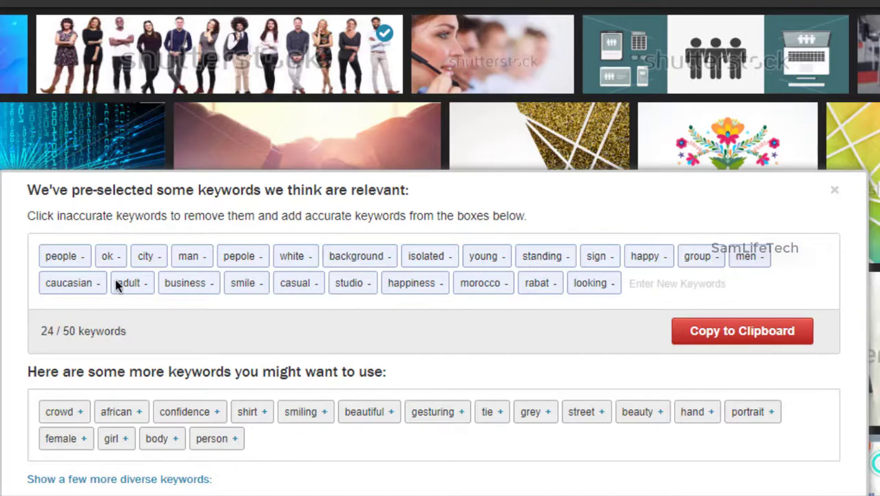
left_click(60, 256)
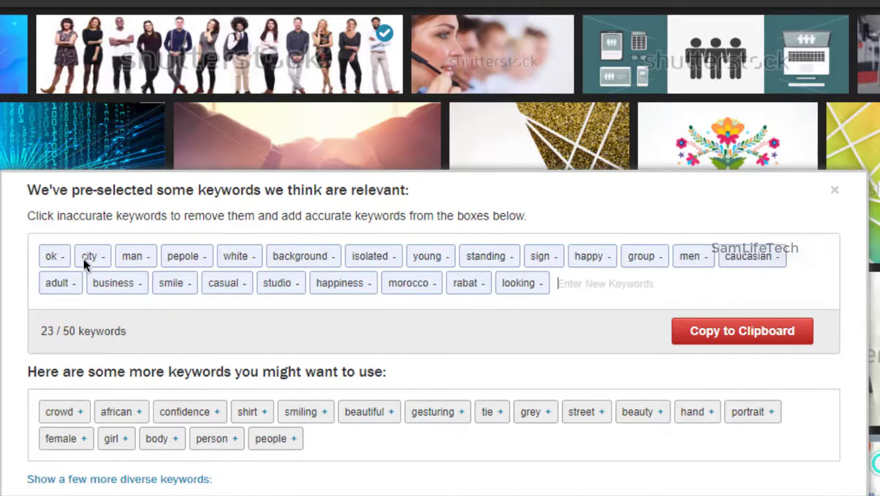
left_click(93, 256)
left_click(107, 255)
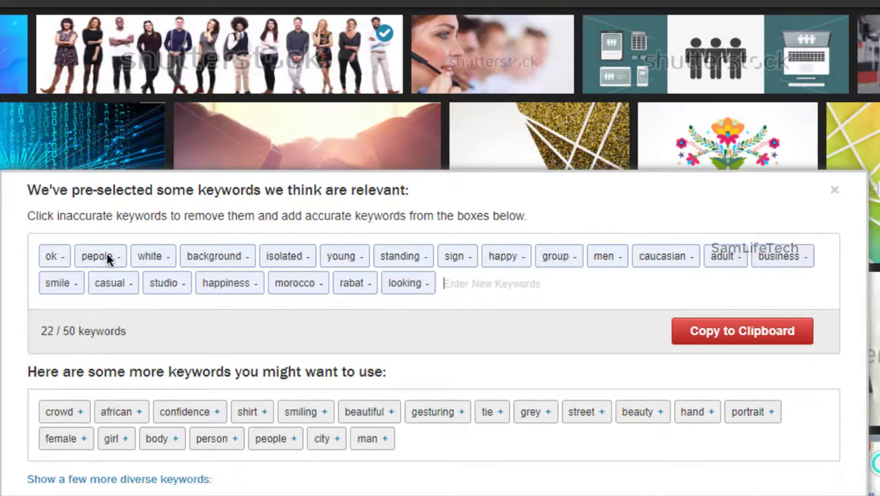
left_click(110, 258)
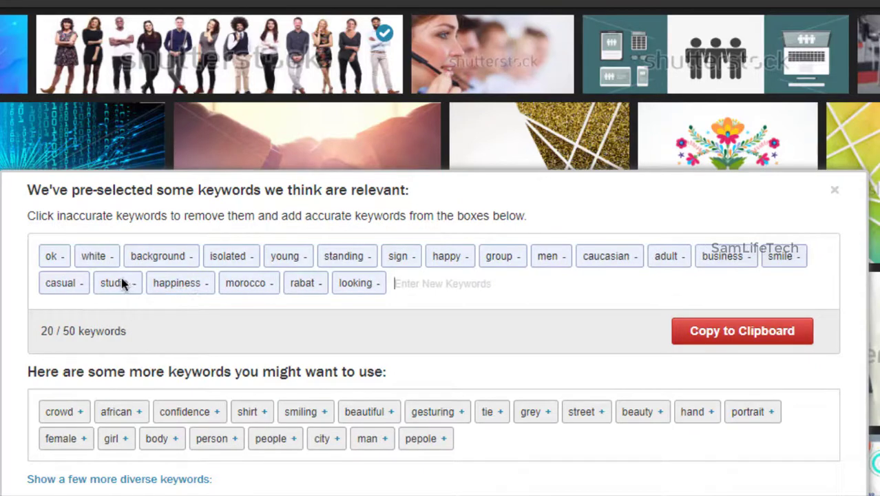
left_click(120, 285)
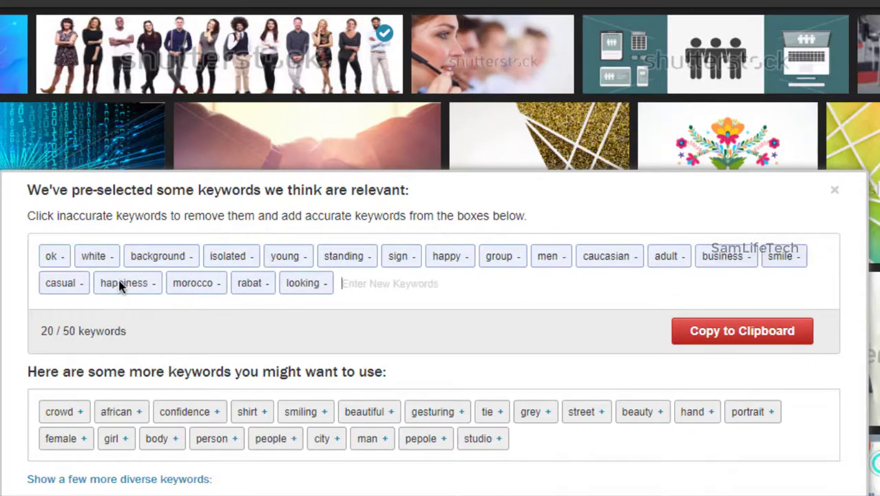
left_click(243, 289)
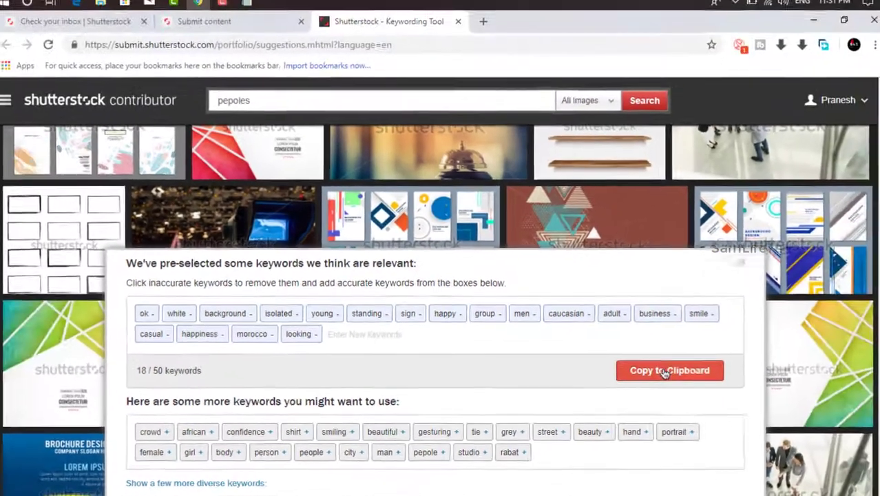
left_click(664, 370)
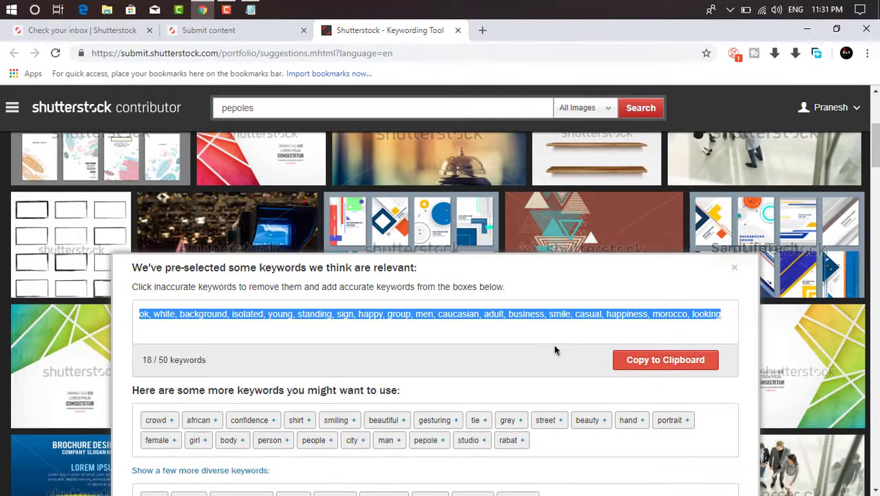
left_click(249, 38)
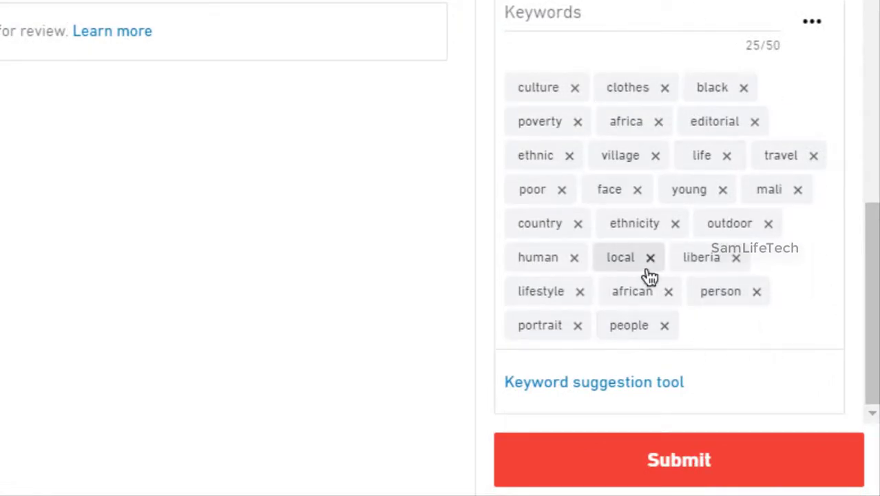
Submit the photo for review
left_click(674, 467)
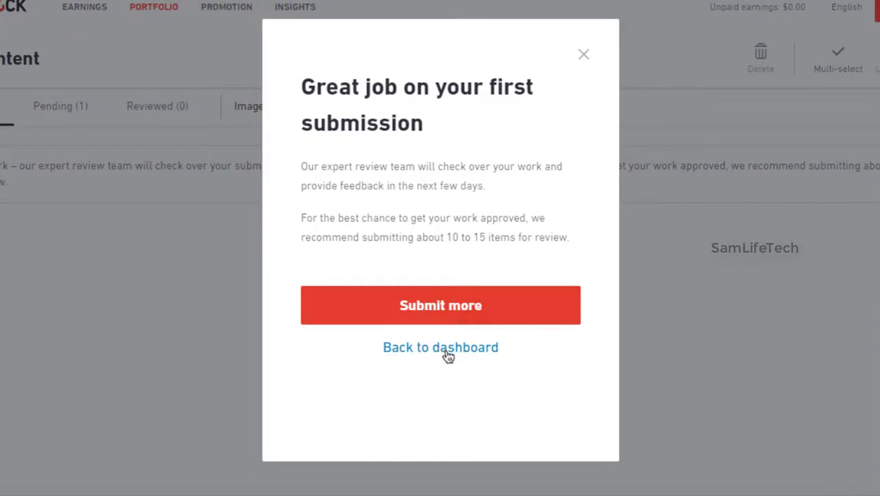
Dismiss the congratulations message and open the pending photo's large preview from the Pending (1) tab
left_click(451, 311)
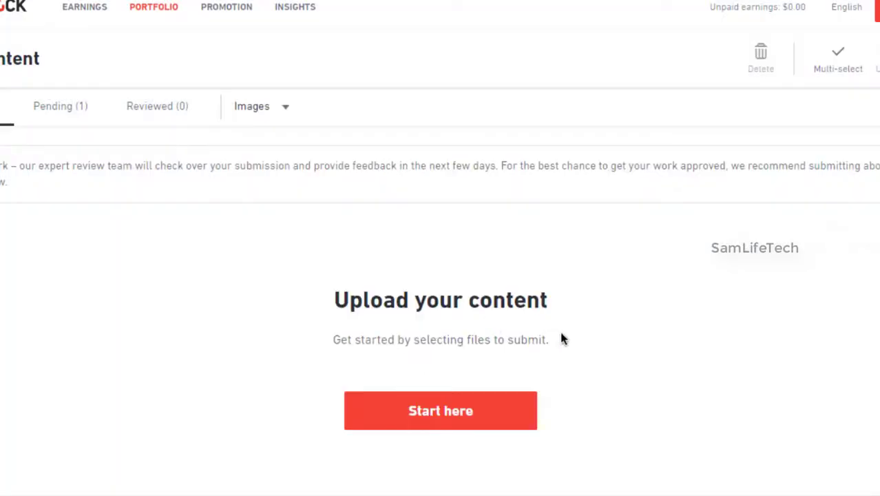
left_click(53, 112)
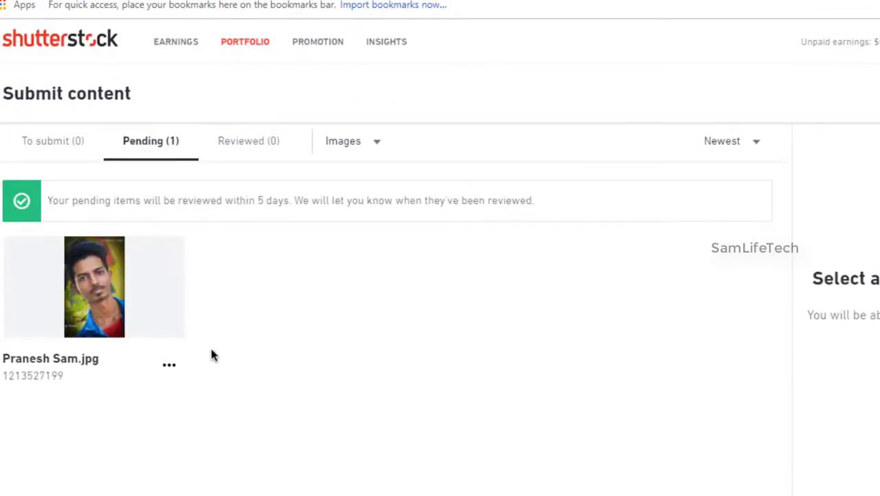
left_click(169, 364)
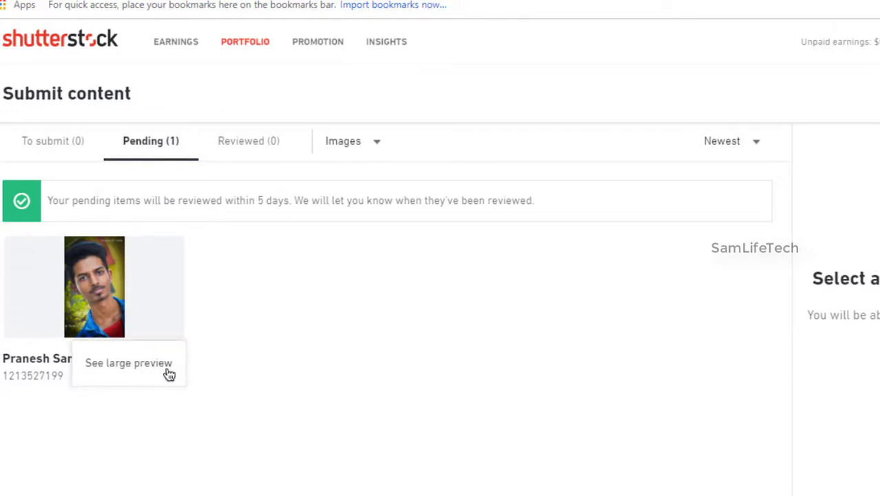
left_click(104, 362)
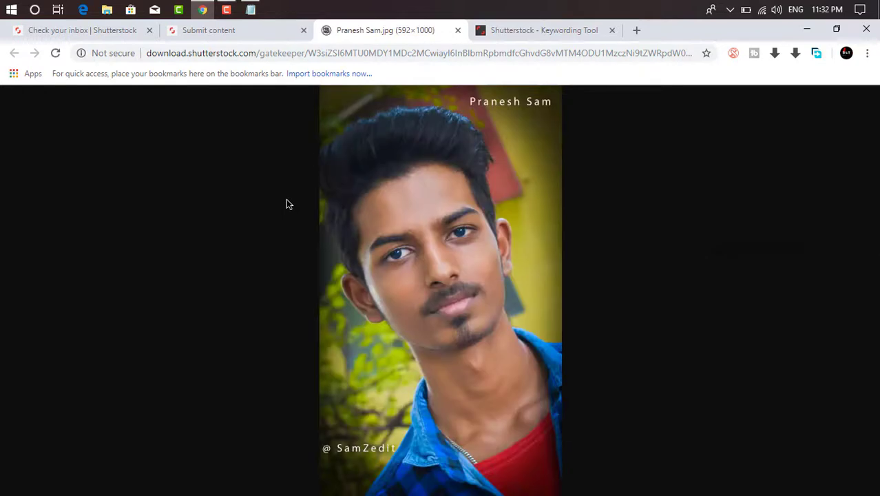
Close the large preview, select the pending photo to view its details, then go to Upload
left_click(457, 30)
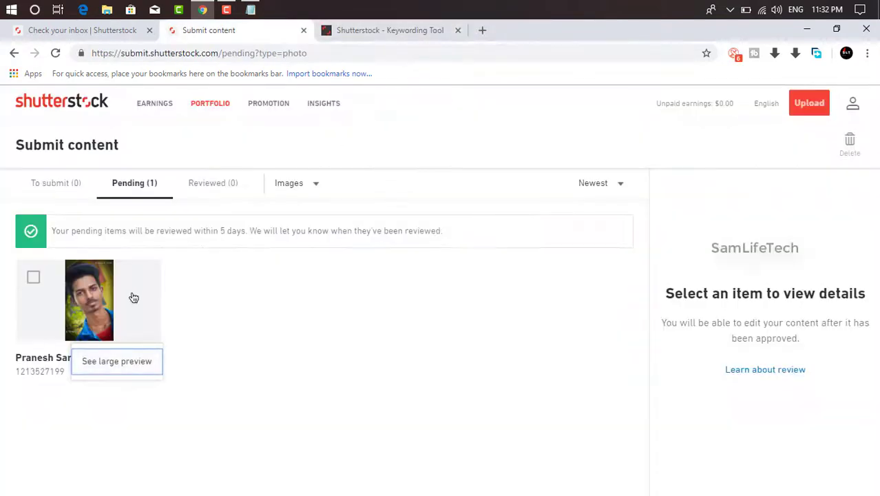
left_click(33, 278)
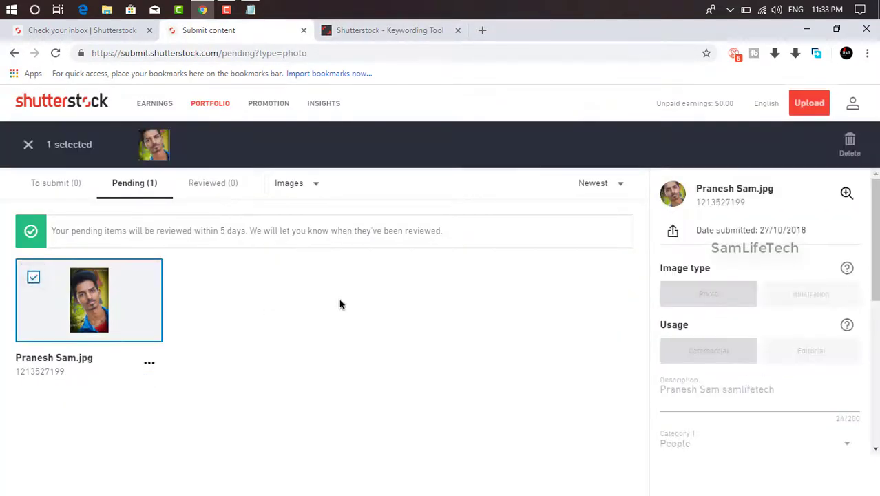
left_click(810, 104)
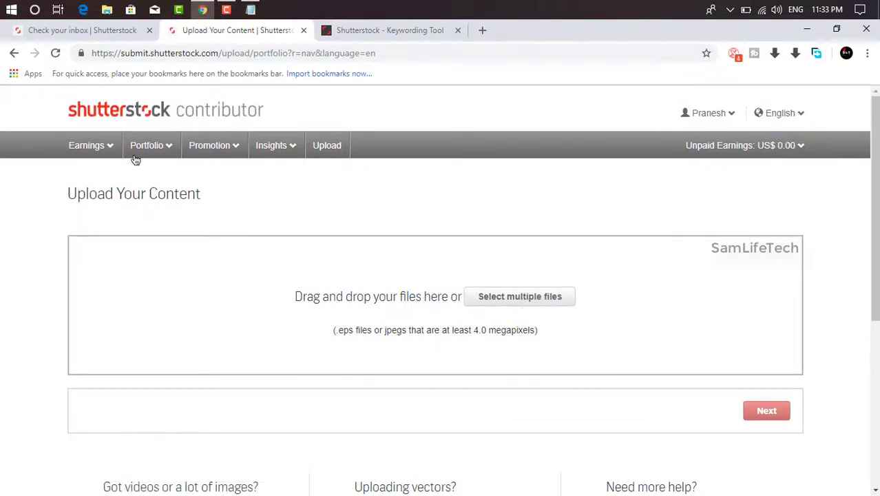
Return to the dashboard, compare Videos and Images counts, and open the 1 image pending approval
mouse_move(86, 144)
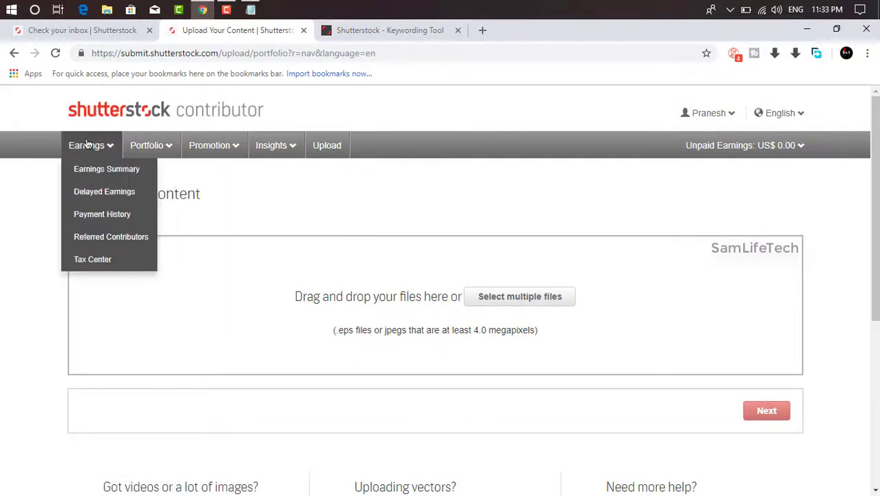
left_click(128, 114)
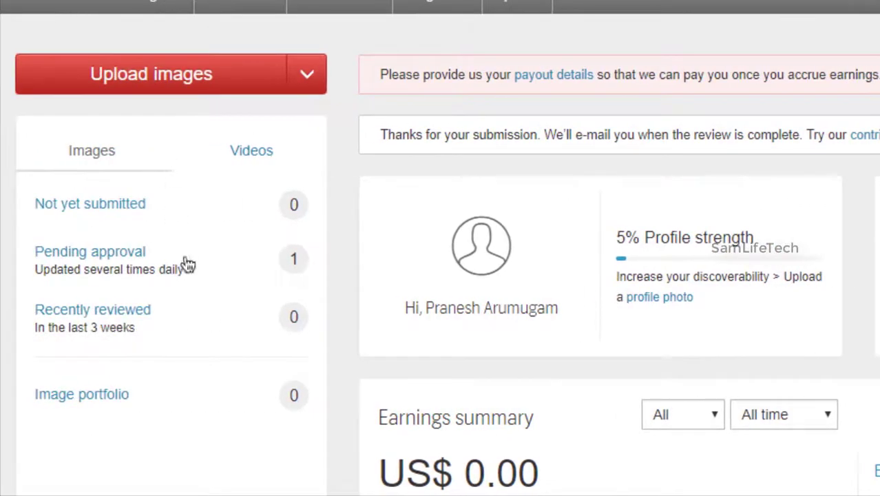
scroll(267, 293, "down", 3)
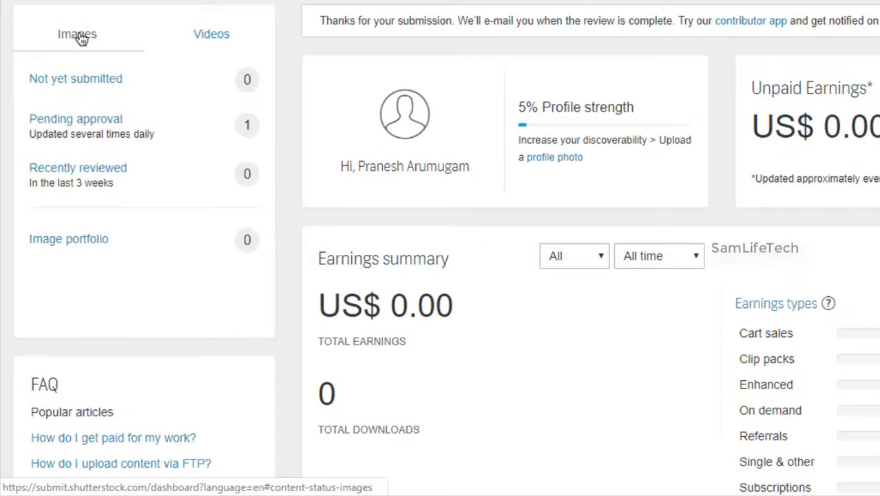
left_click(214, 38)
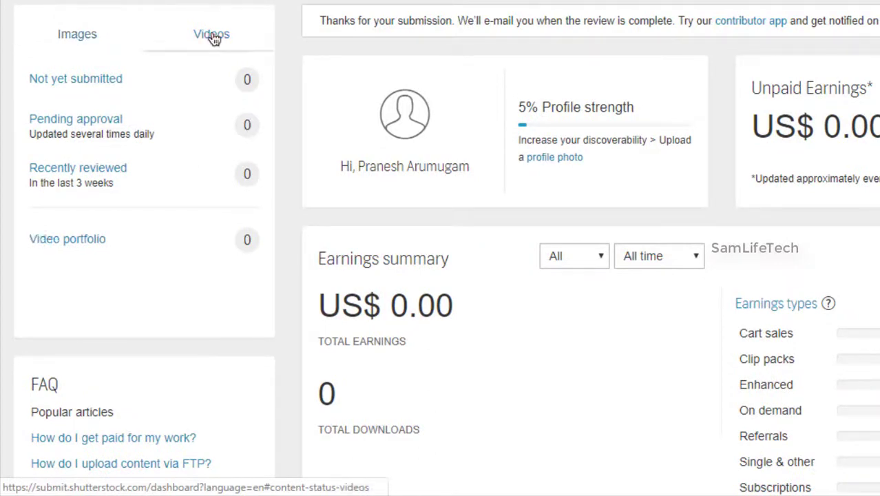
left_click(69, 47)
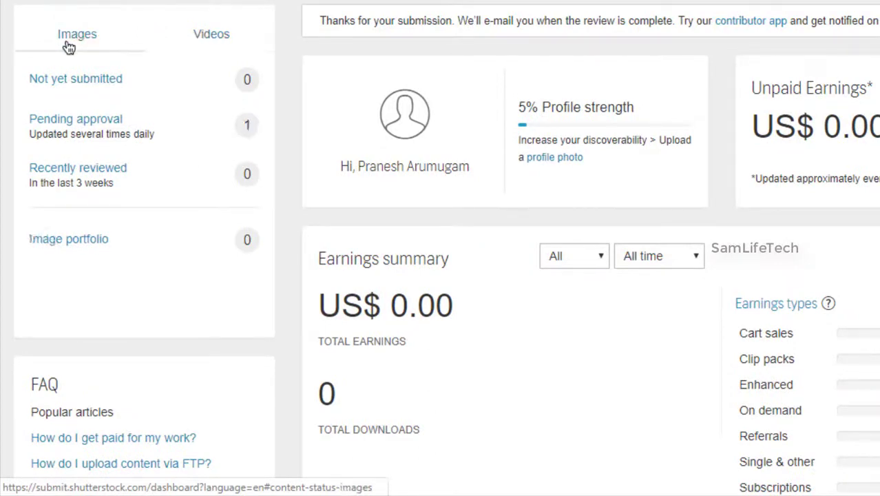
left_click(96, 123)
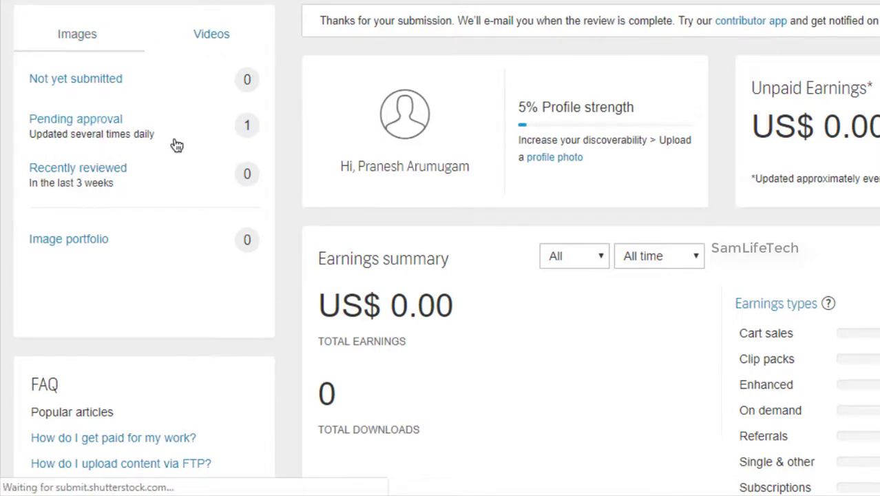